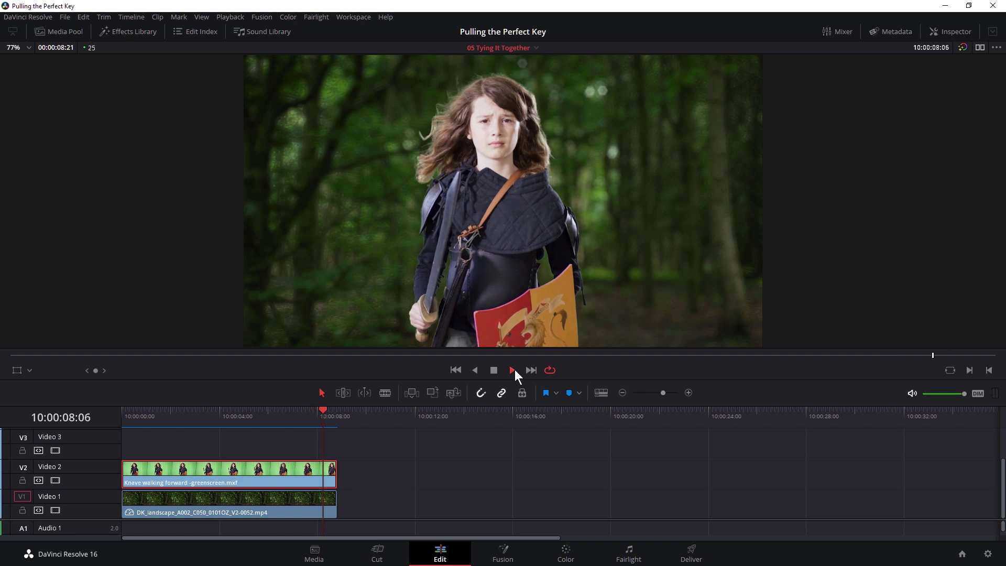
Step: Stop playback at about four seconds and move the greenscreen hero clip up to Video 3
key(space)
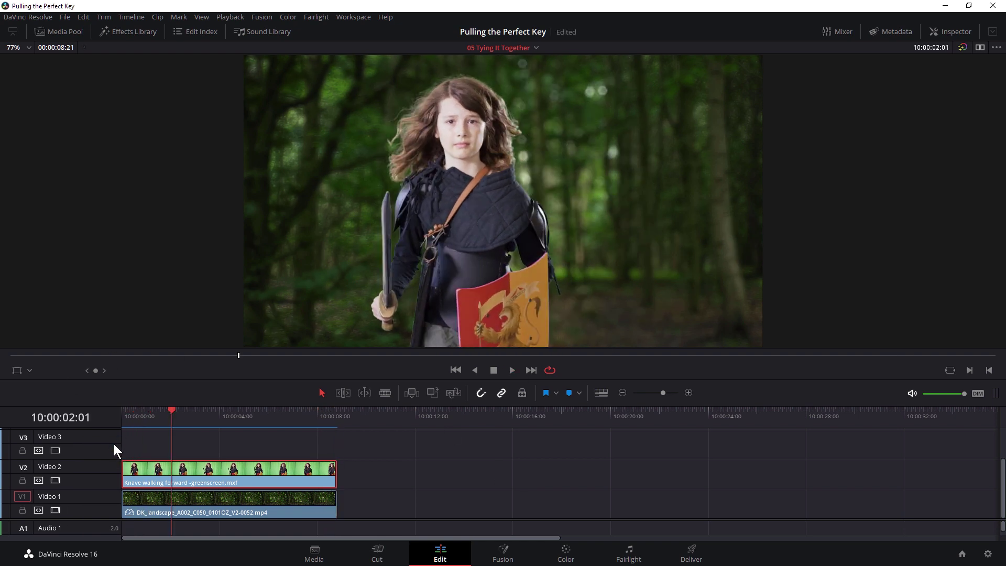
click(238, 425)
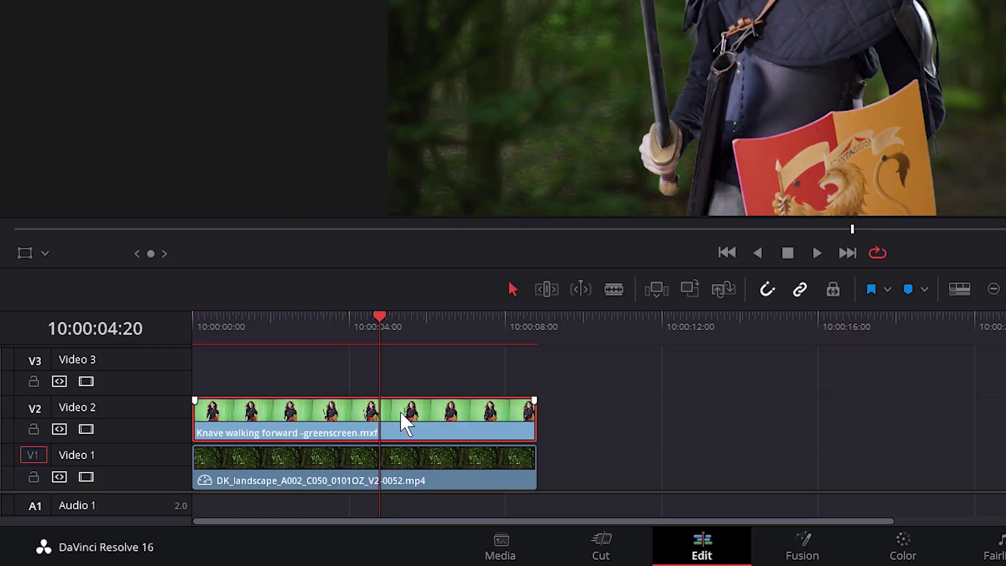
drag(253, 476, 242, 453)
drag(386, 390, 386, 390)
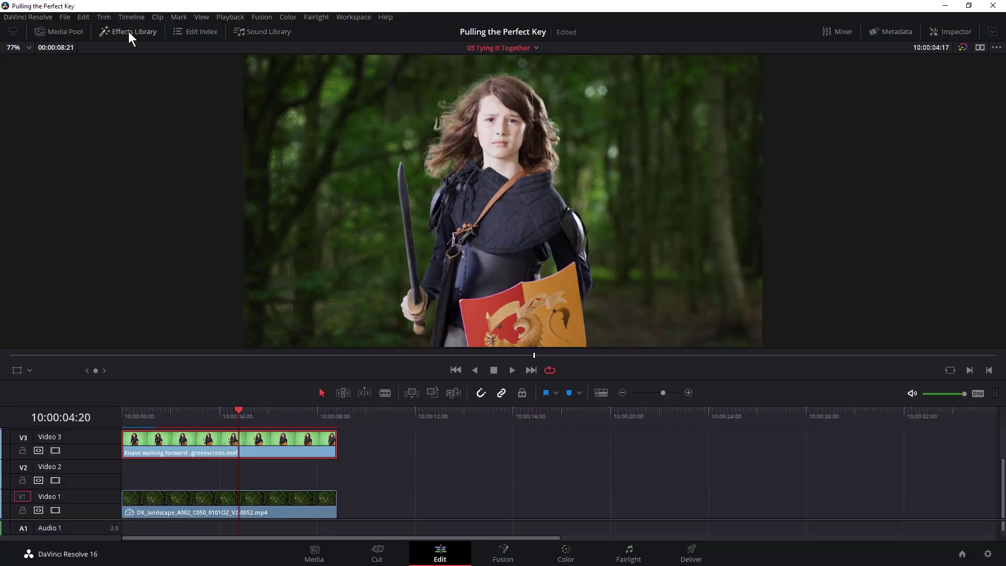
Step: Show the OpenFX Generators list in the Effects Library and pick up BCC Lens Flare 3D
click(145, 33)
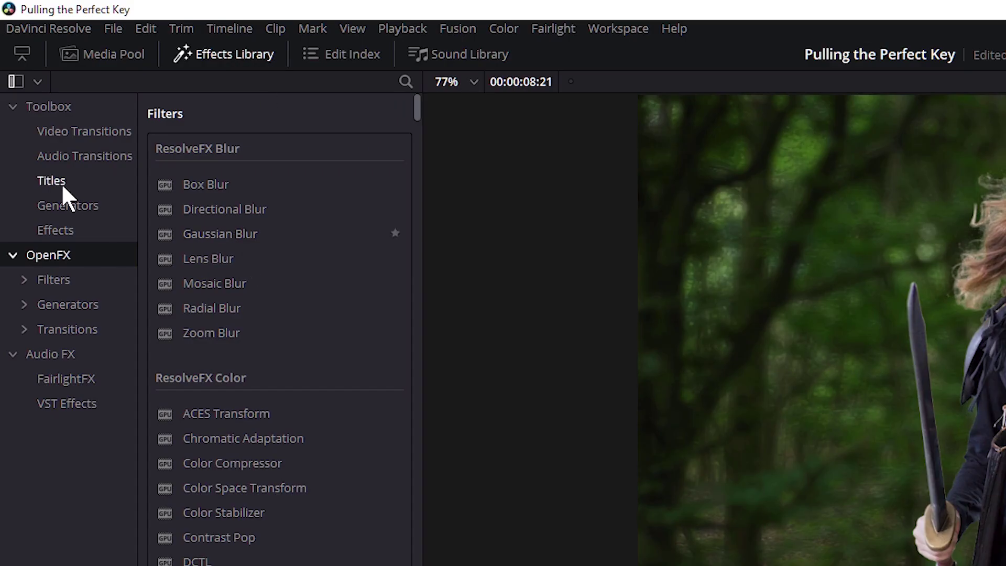
click(85, 209)
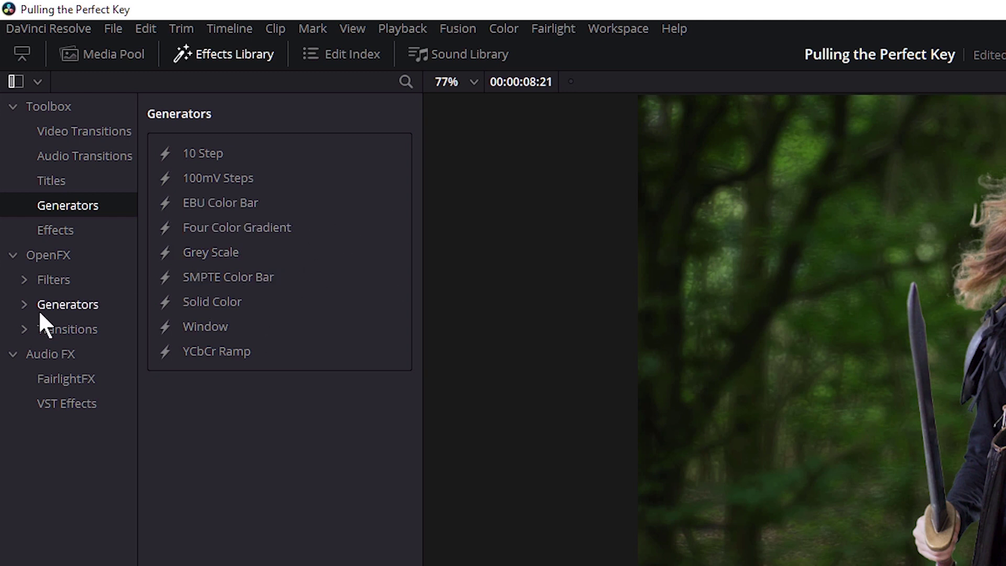
click(87, 305)
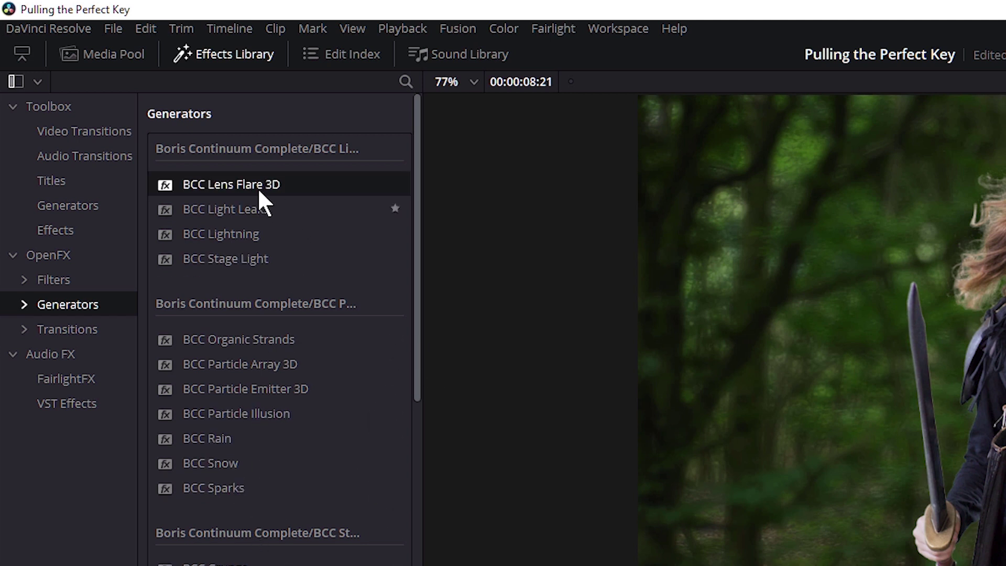
drag(256, 186, 365, 474)
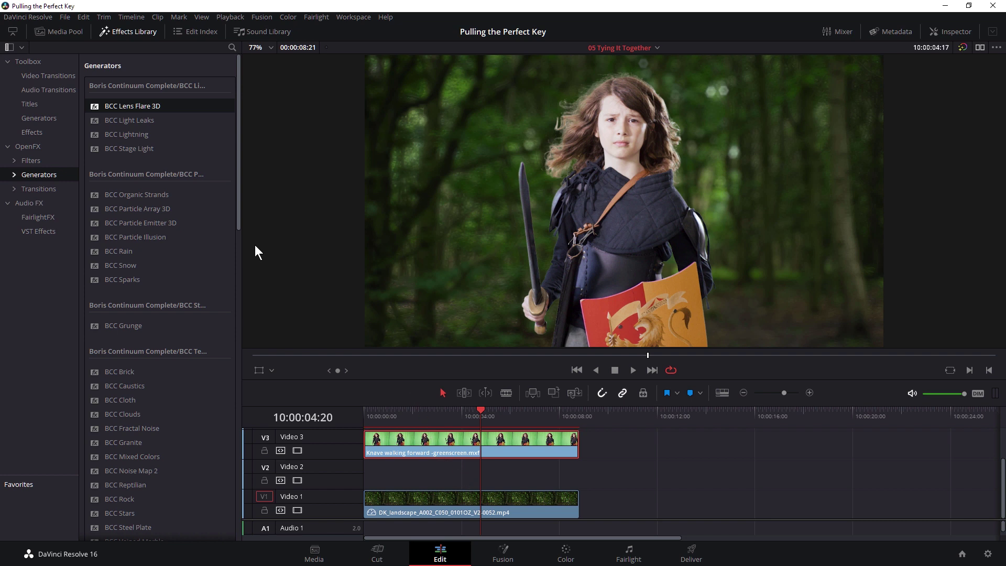
Step: Place BCC Lens Flare 3D on Video 2, stretch it to the hero clip's length, and save
drag(144, 104, 366, 478)
drag(506, 479, 578, 484)
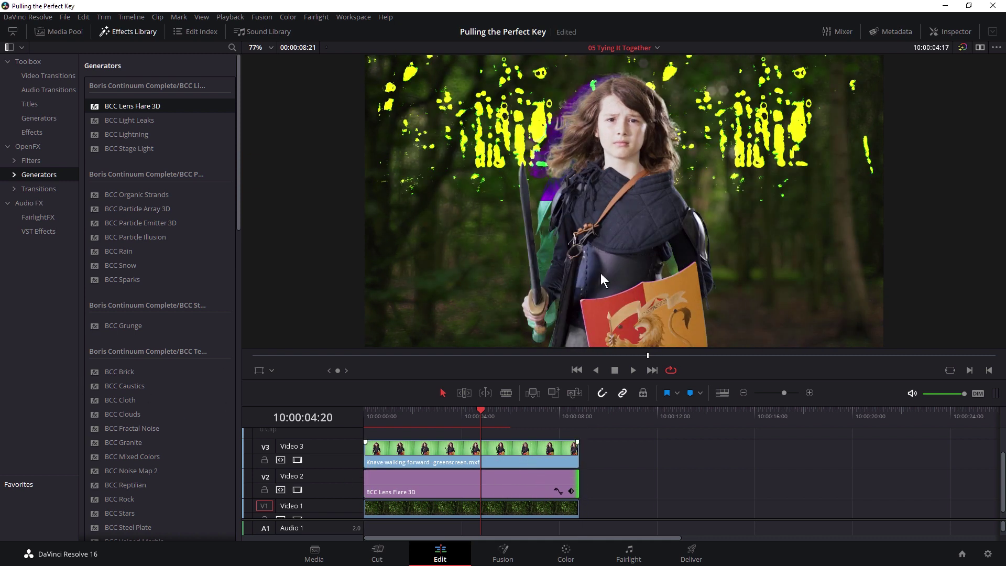
key(ctrl+s)
Step: Scrub to preview the composite and check the Playback Render Cache setting, leaving it unchanged
drag(387, 416, 462, 419)
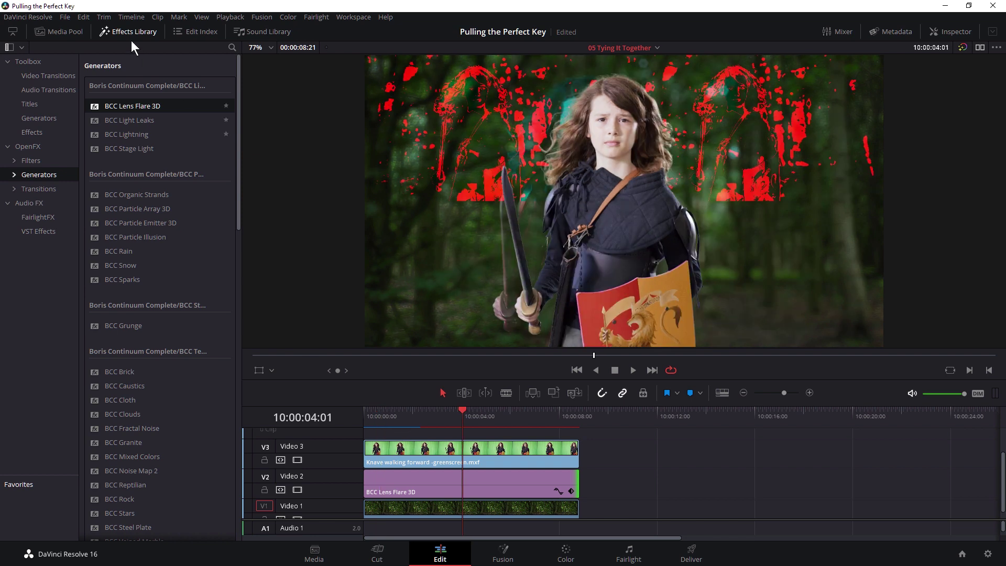
click(231, 16)
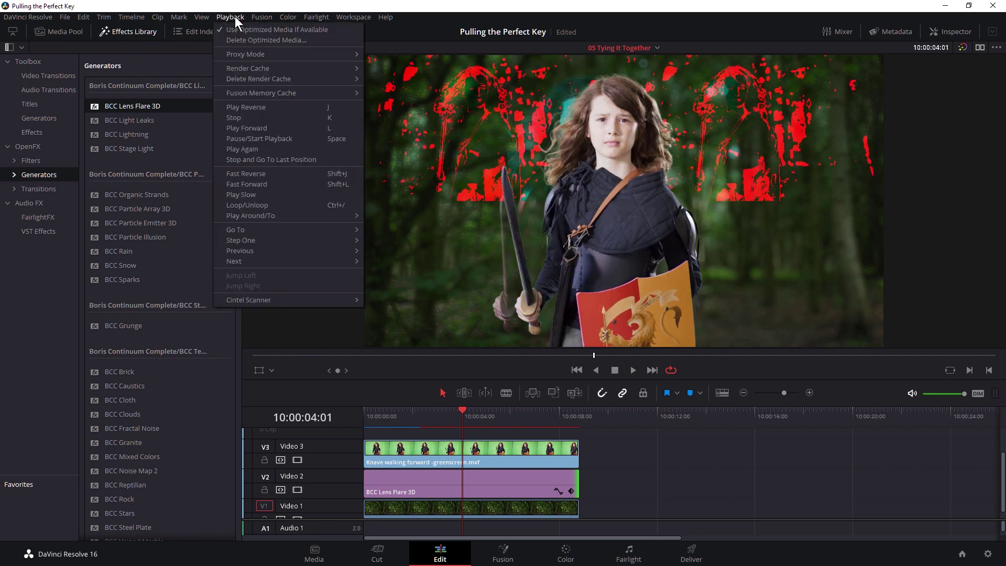
mouse_move(332, 66)
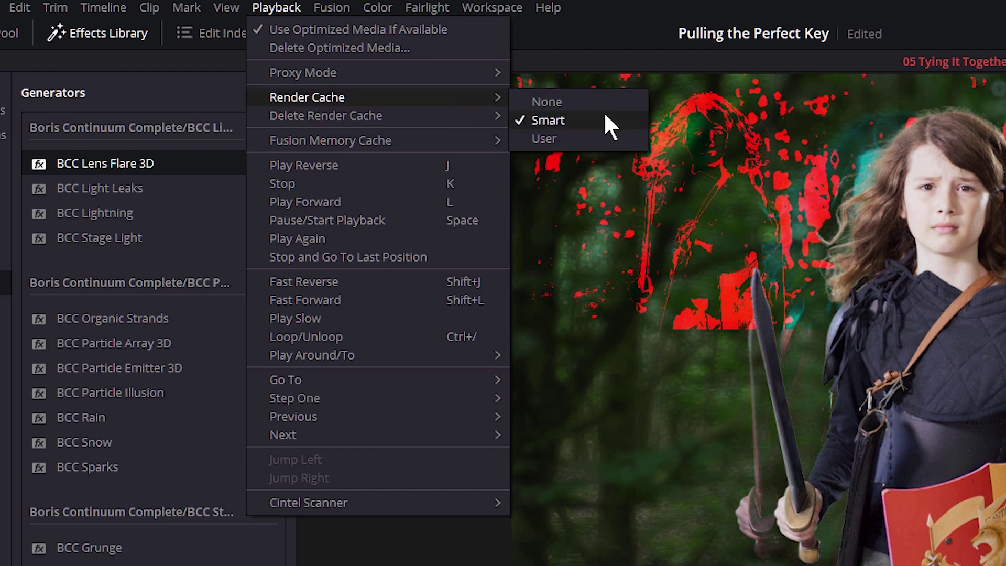
click(589, 108)
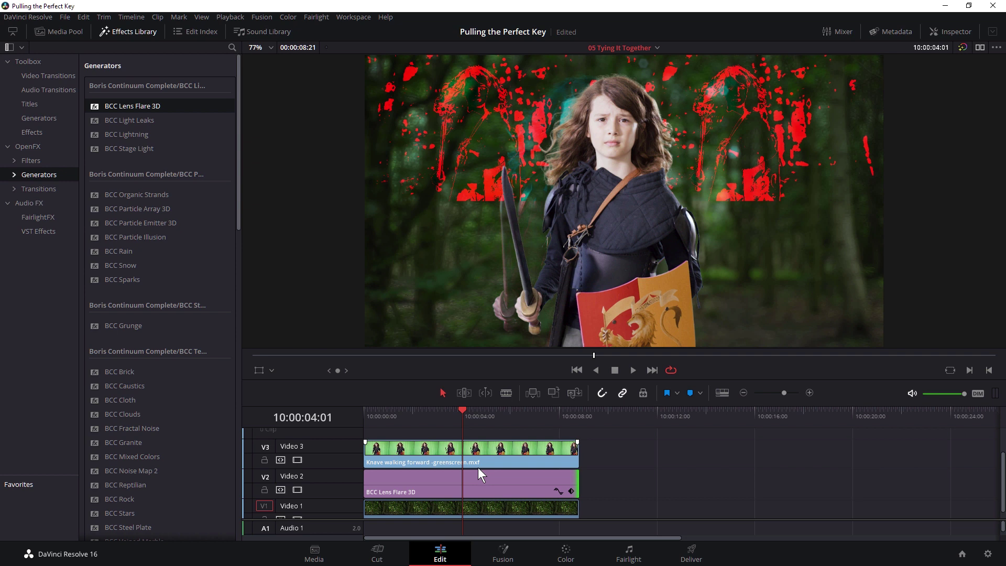
Step: Select the lens flare clip and set its Global Intensity to 94.1 in the OpenFX Inspector
click(445, 413)
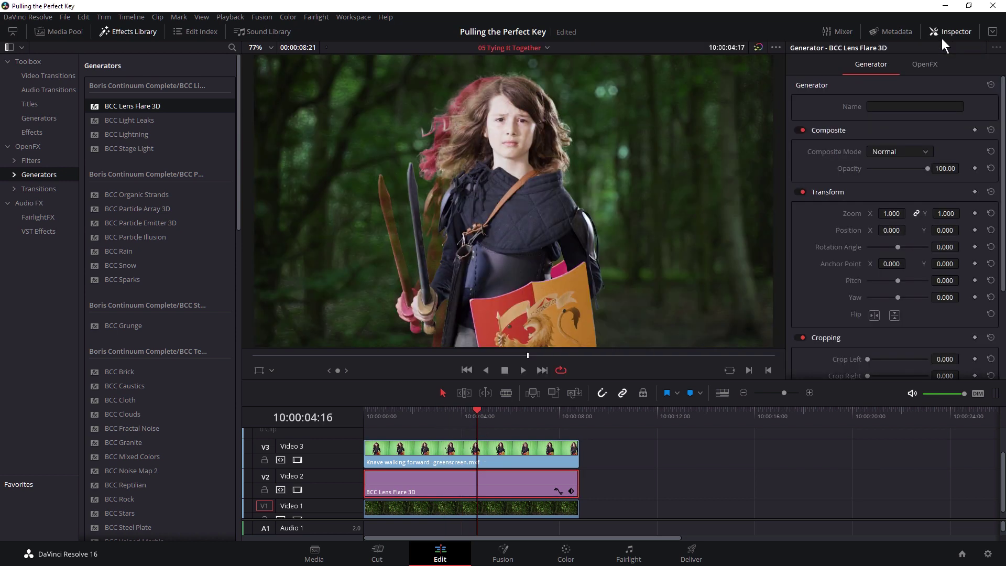
click(923, 65)
drag(885, 203, 882, 216)
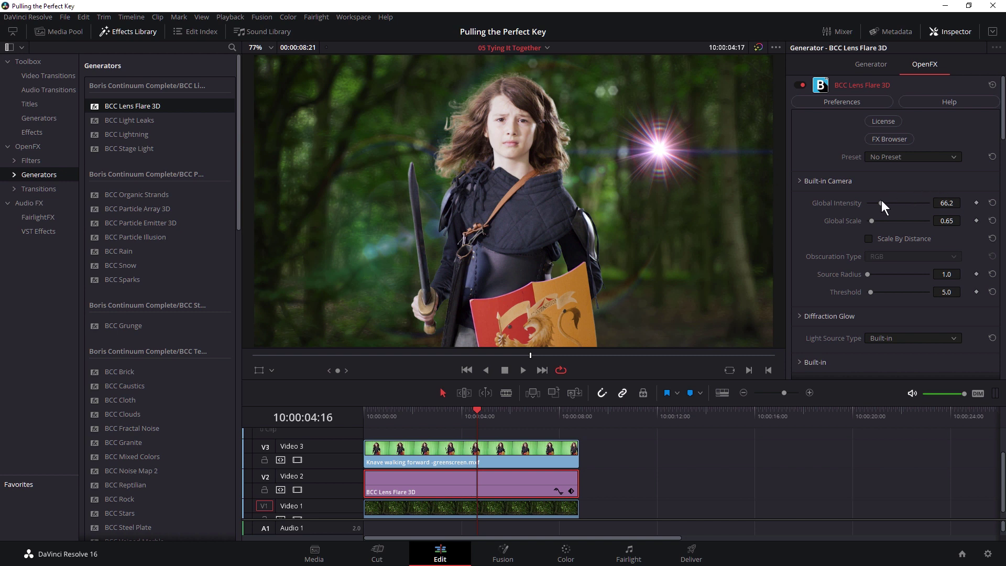
drag(883, 202, 886, 207)
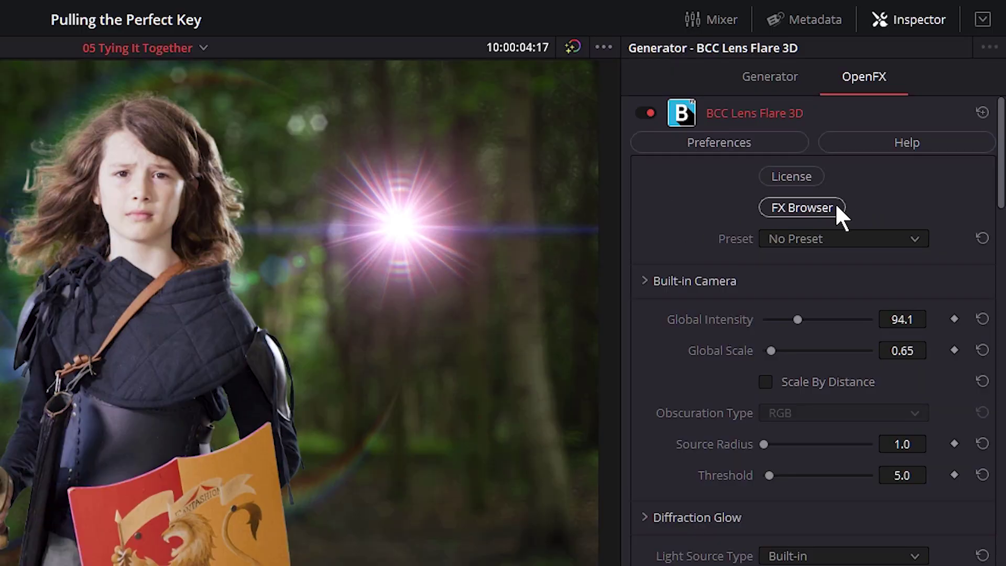
Step: In the BCC FX Browser, preview flare presets from BigBrightAmberLight through DiffractionDD
click(831, 207)
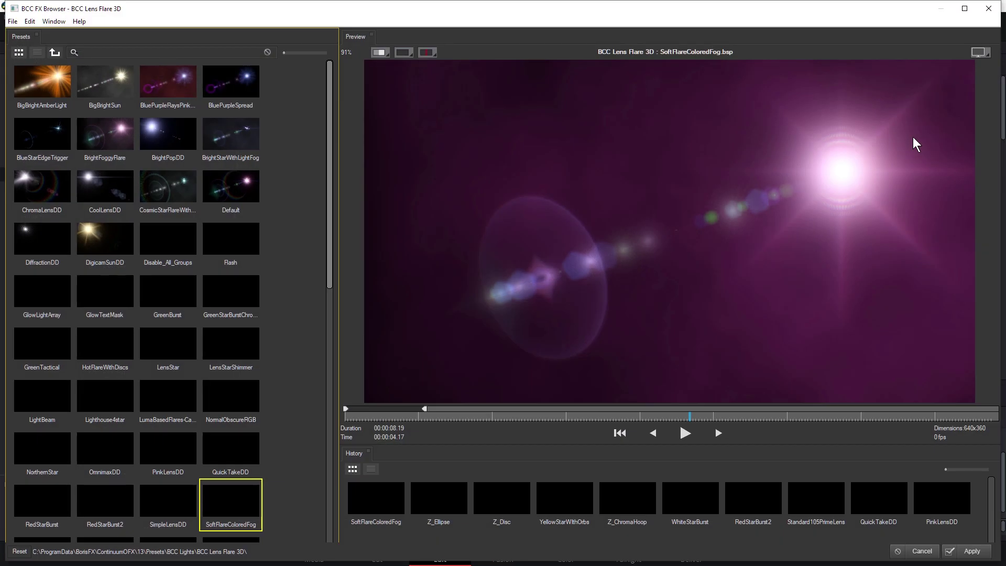
click(59, 77)
click(122, 83)
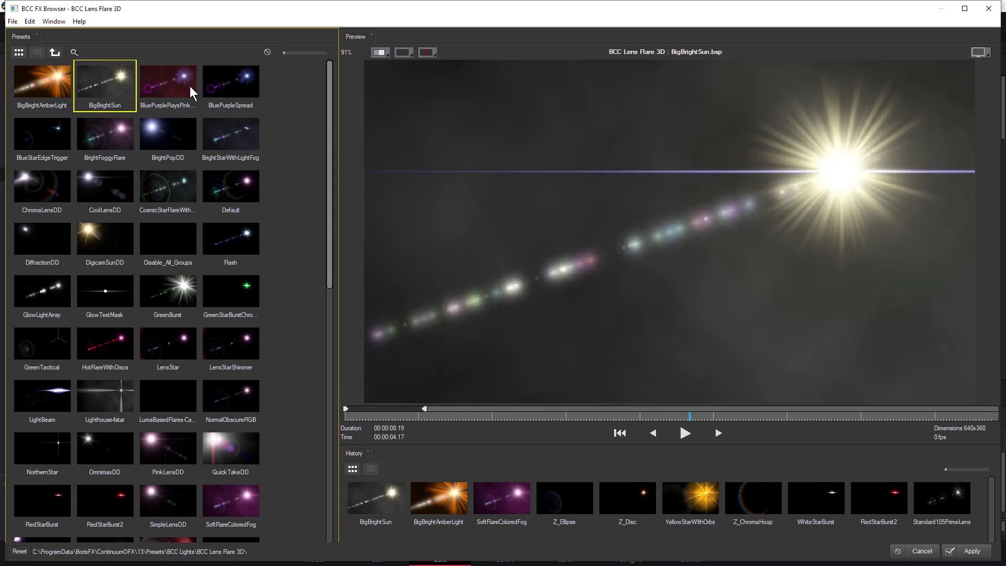
click(186, 86)
click(238, 102)
click(232, 128)
click(147, 127)
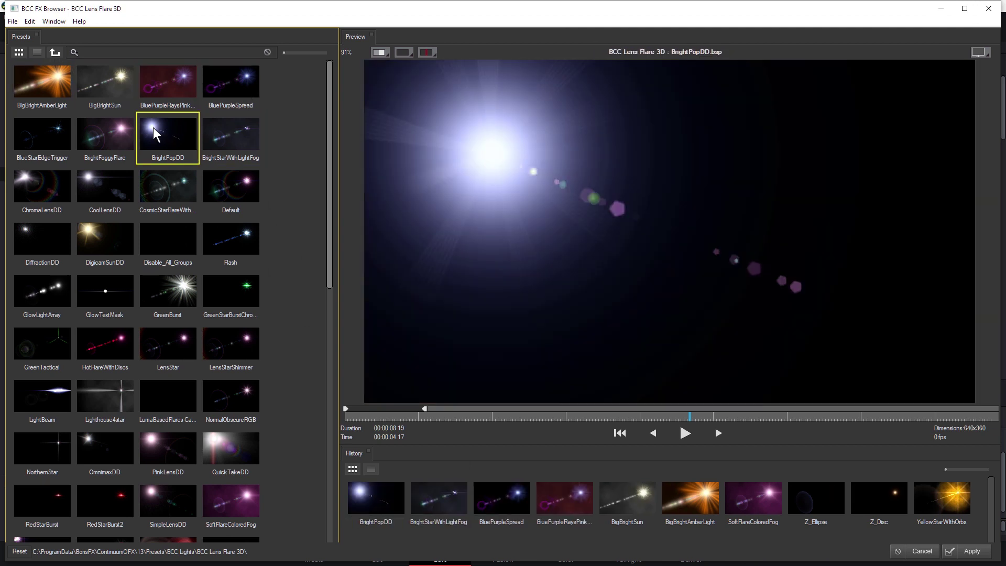
click(82, 134)
click(49, 144)
click(48, 181)
click(99, 180)
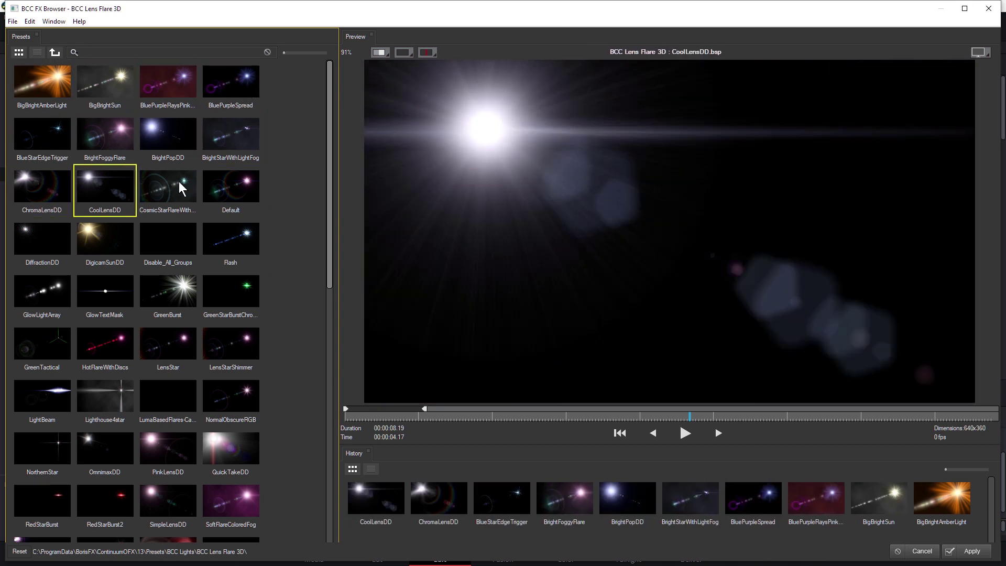
click(175, 180)
click(238, 194)
click(218, 231)
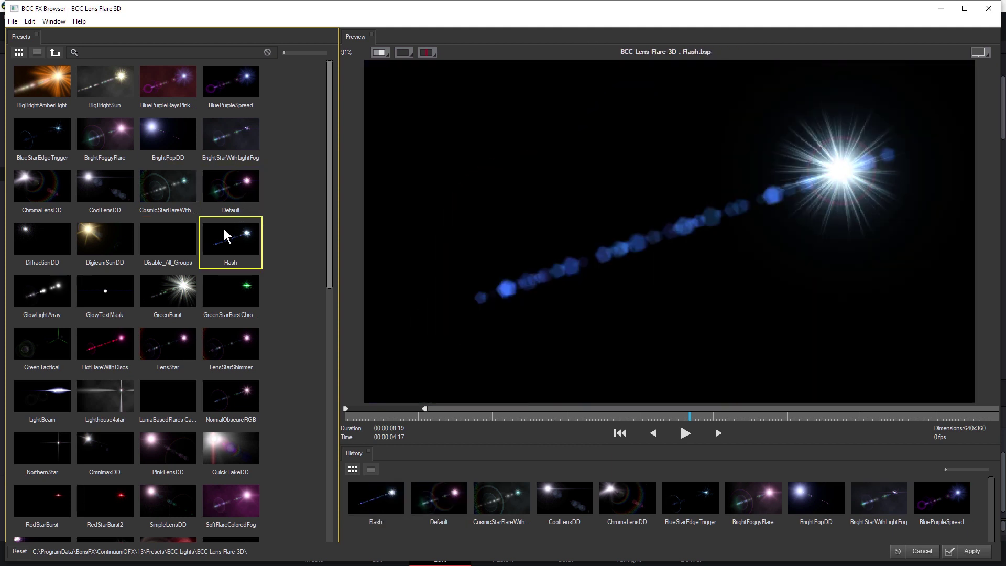
click(154, 240)
click(105, 242)
click(55, 248)
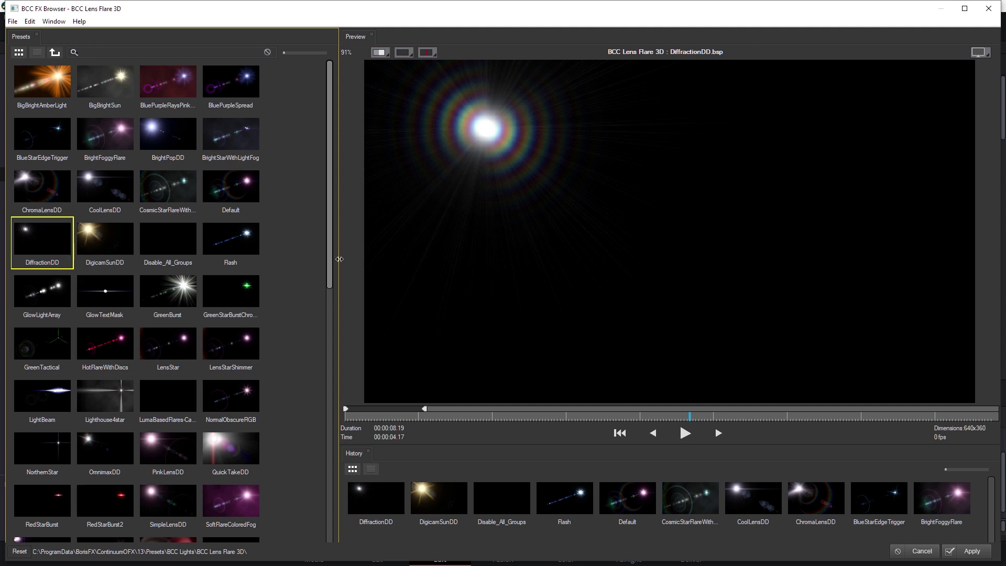
Step: Preview LensStar through PinkLensDD, compare QuickTakeDD with SoftFlareColoredFog, and apply QuickTakeDD
click(222, 341)
click(165, 350)
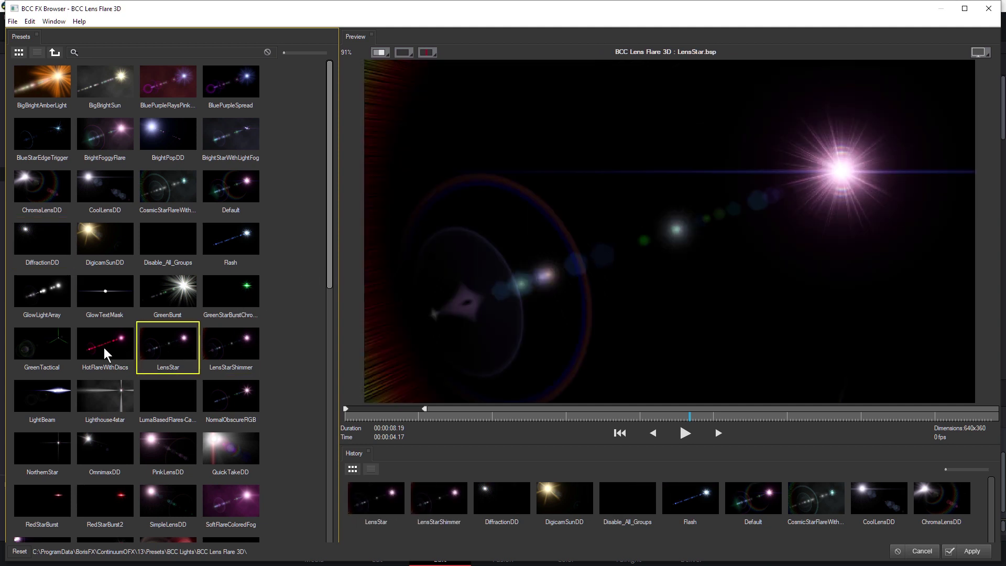
click(103, 350)
click(131, 401)
click(177, 400)
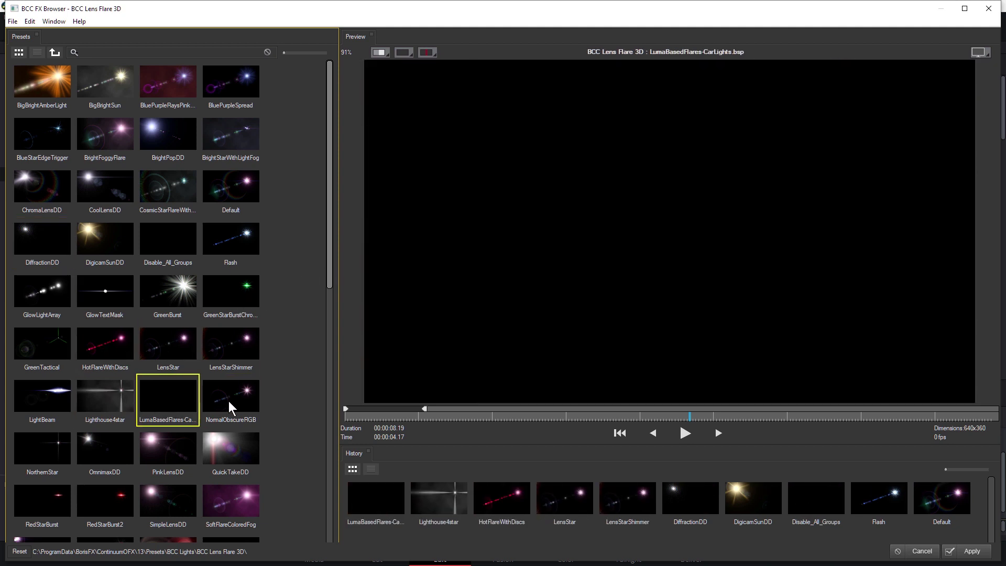
click(227, 401)
click(231, 438)
click(186, 435)
click(234, 435)
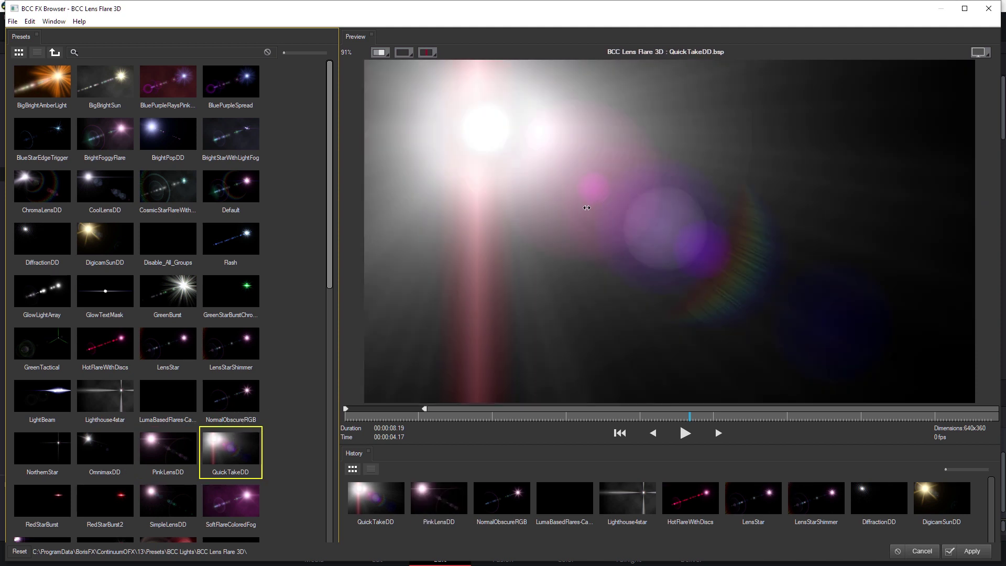
click(238, 497)
click(236, 456)
click(240, 493)
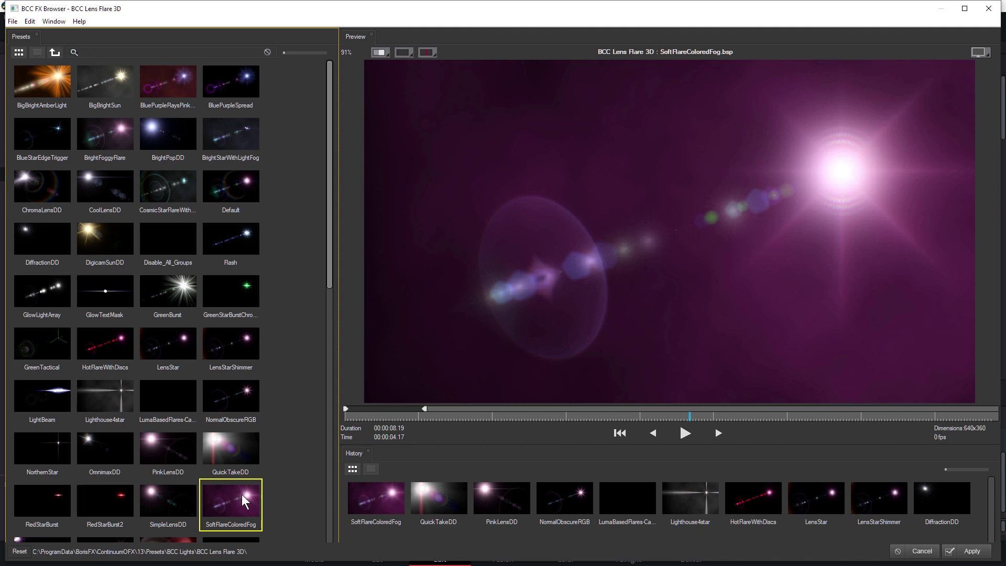
click(237, 448)
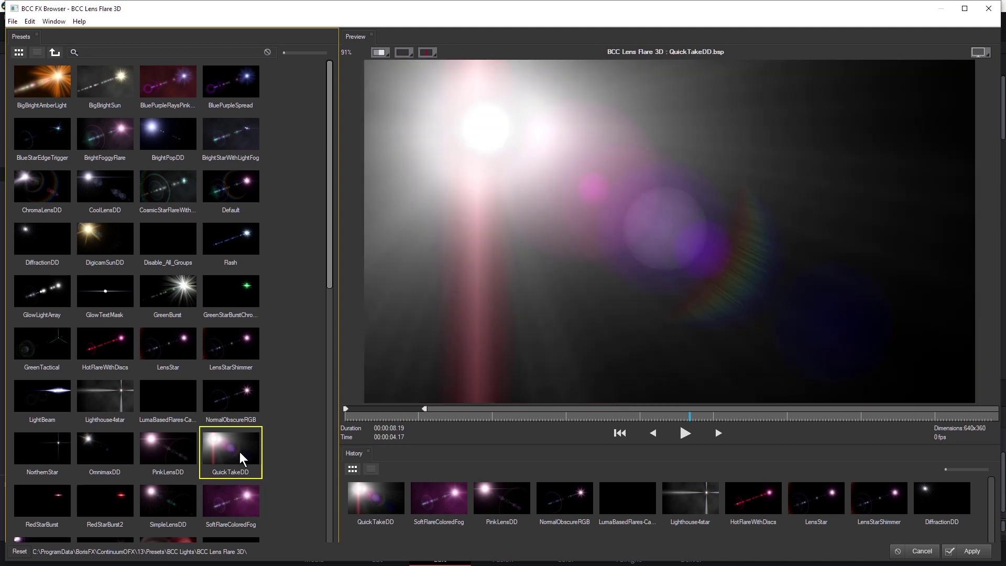
click(967, 551)
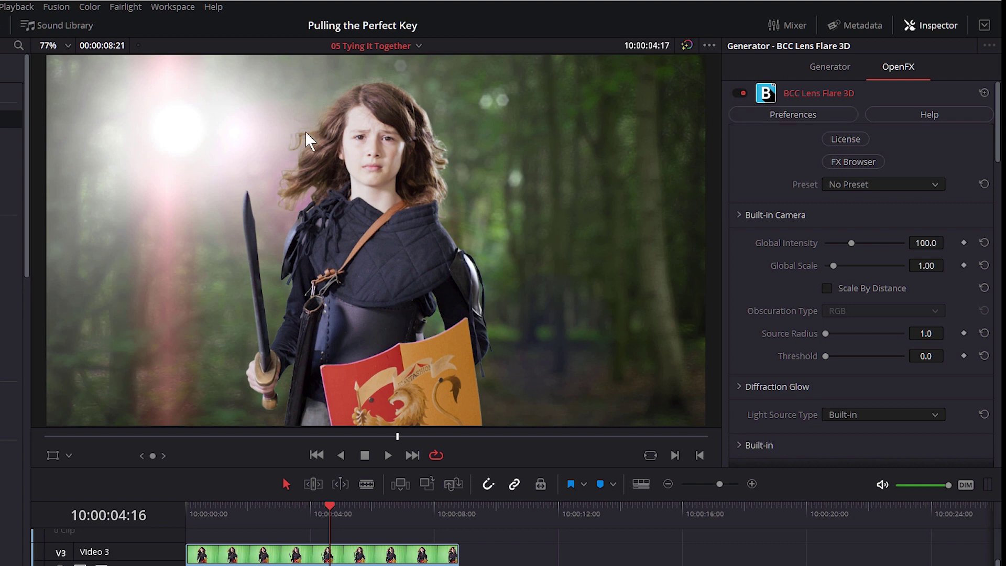
Step: Turn off BCC Lens Flare 3D, save the project, and toggle the V3 hero clip with D
click(739, 92)
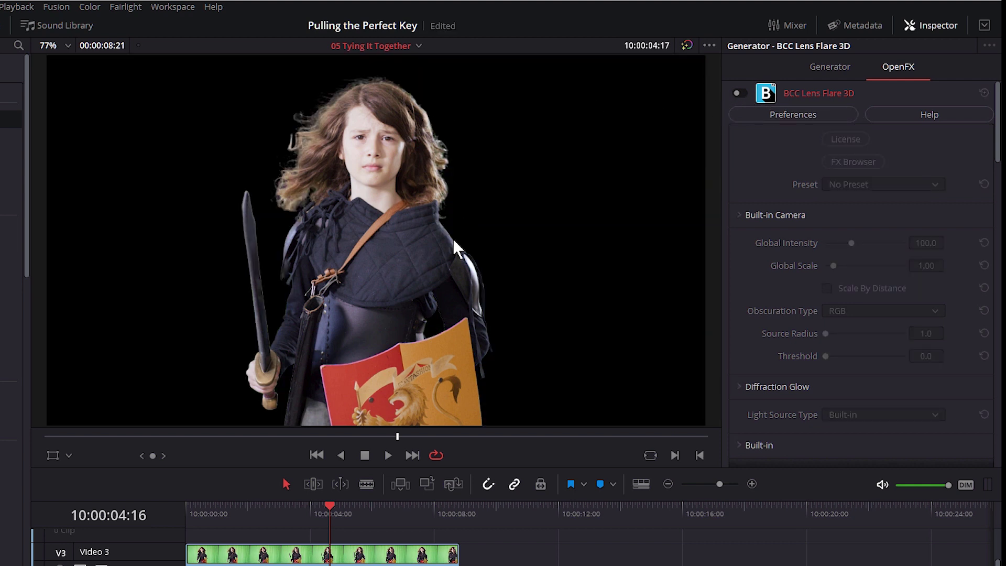
key(ctrl+s)
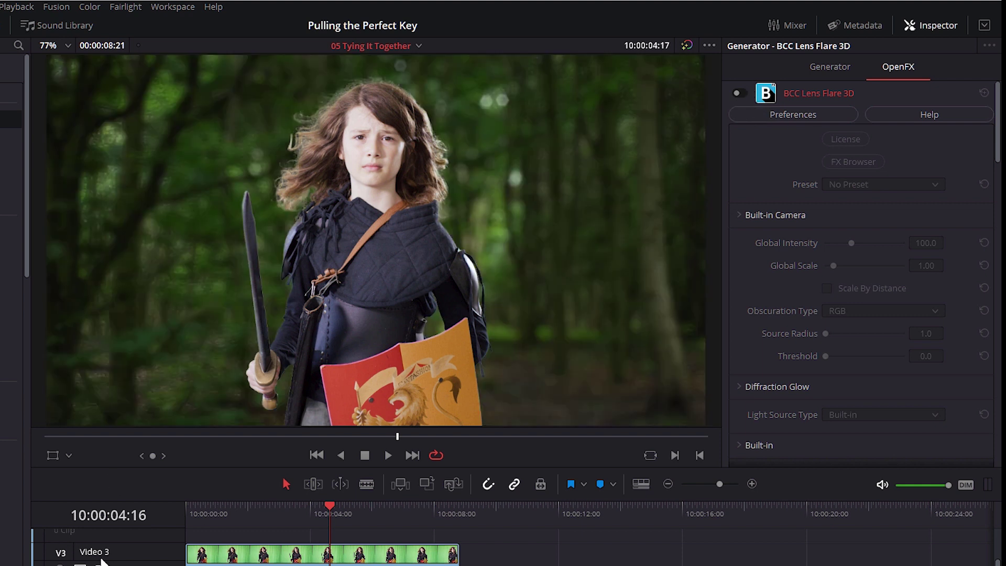
key(d)
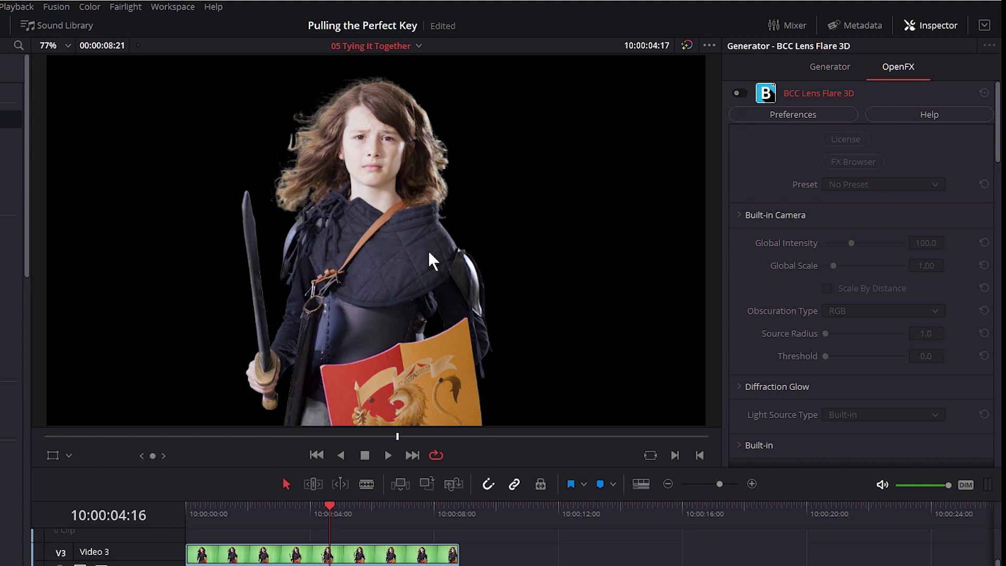
Step: Re-enable BCC Lens Flare 3D and expand its built-in camera settings in the Inspector
click(740, 93)
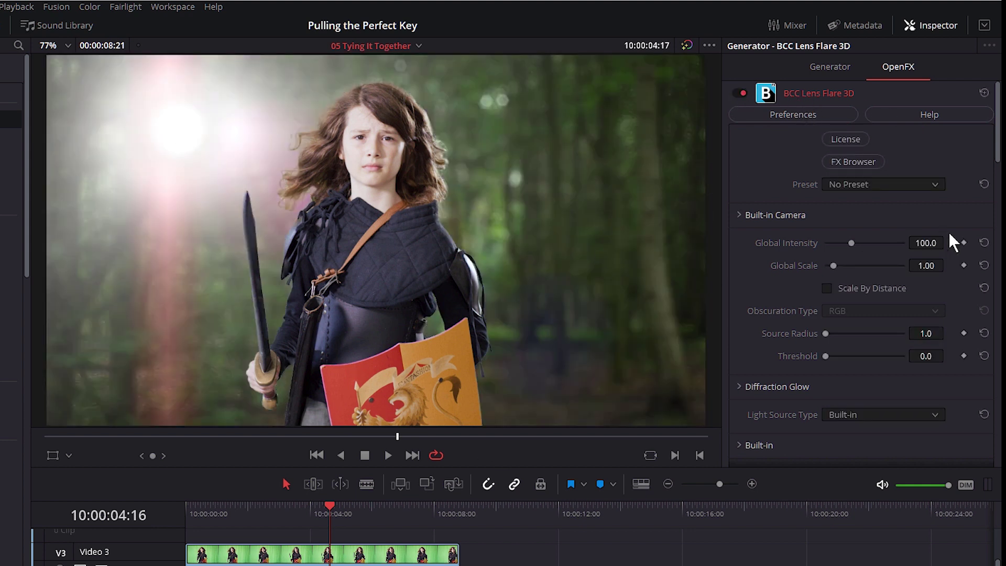
click(736, 218)
scroll(799, 314, down, 4)
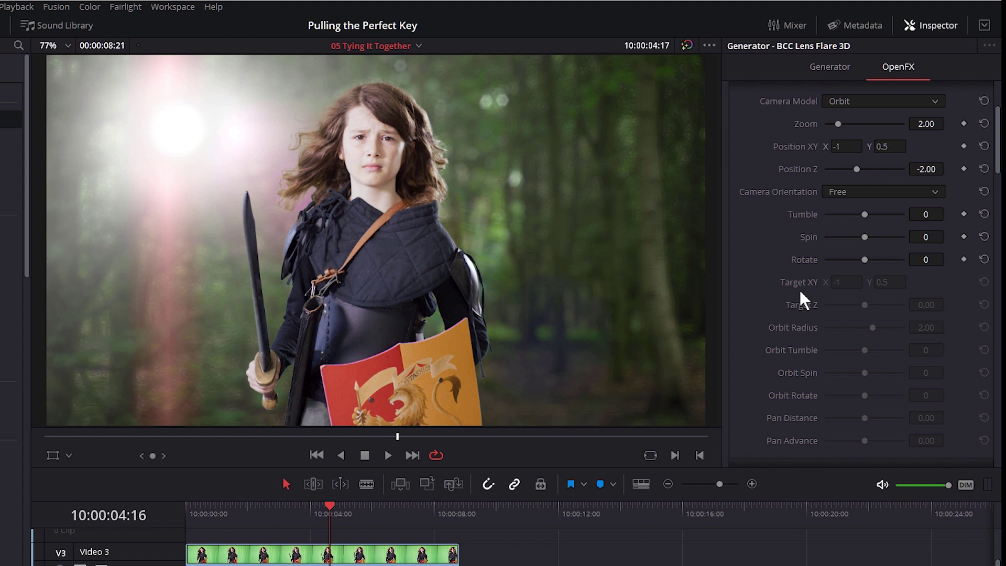
drag(998, 160, 991, 139)
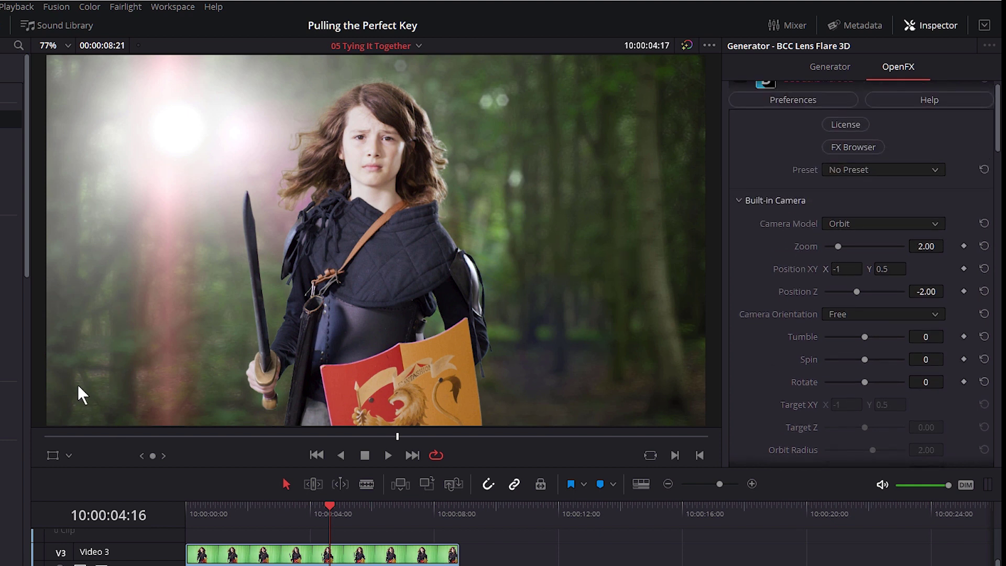
Step: Turn on the OpenFX Overlay and drag the flare's light source to just above the hero's face
click(72, 455)
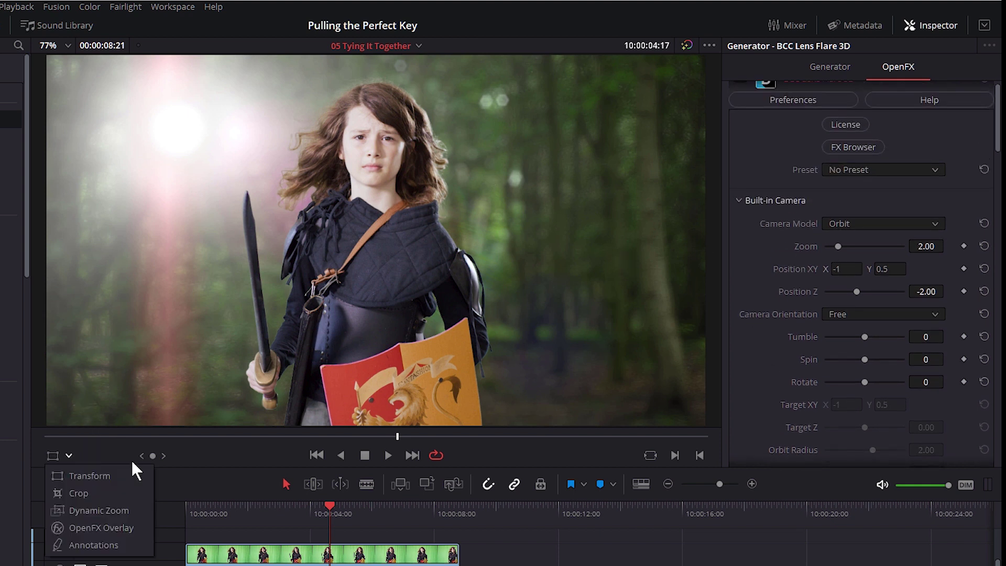
click(101, 528)
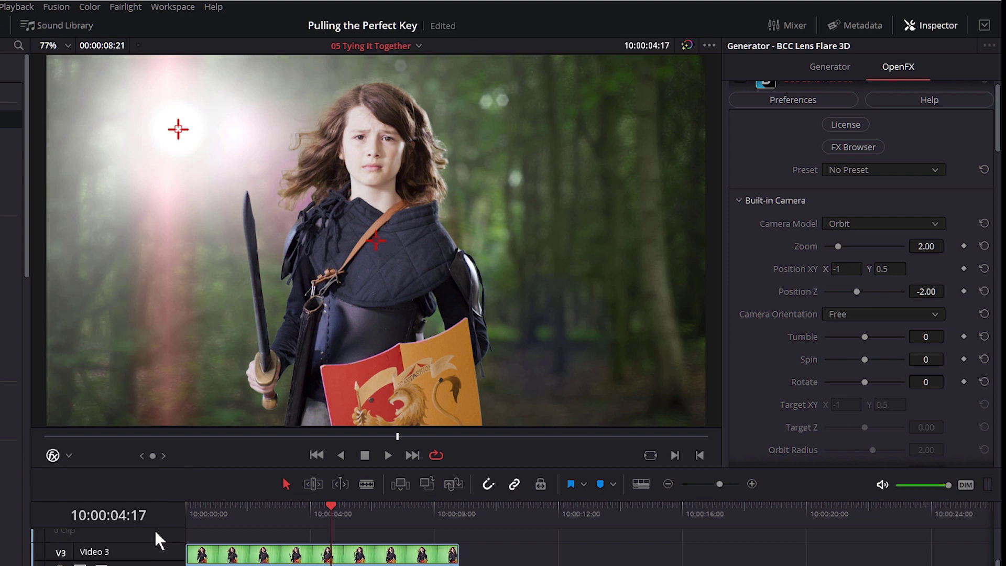
drag(181, 132, 511, 59)
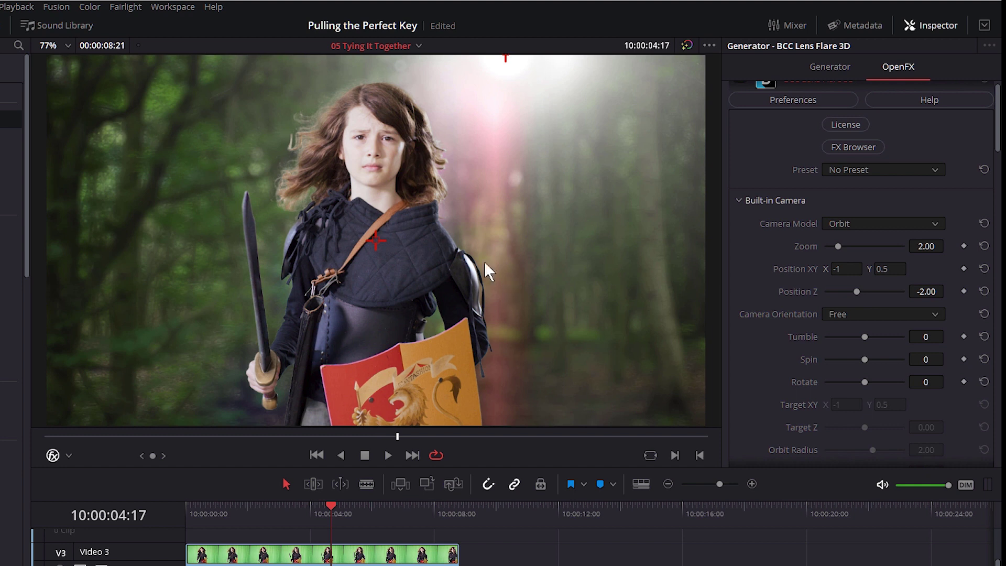
scroll(487, 202, down, 3)
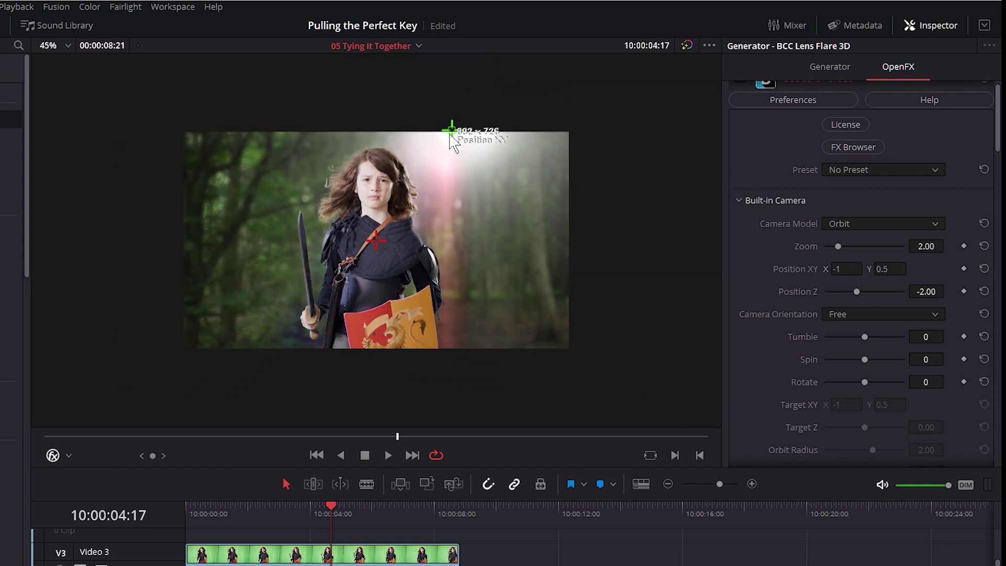
drag(451, 135, 467, 87)
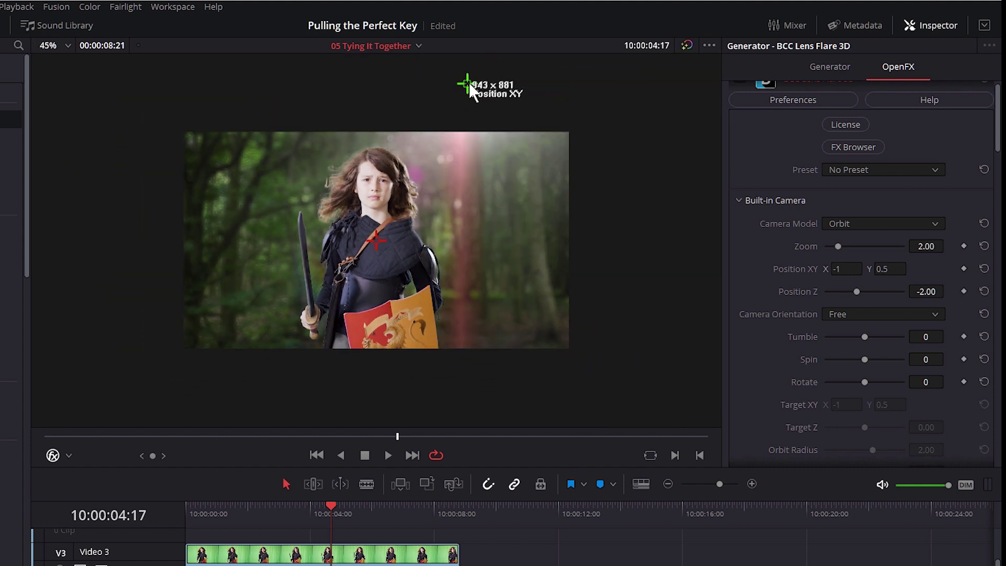
drag(453, 121, 447, 125)
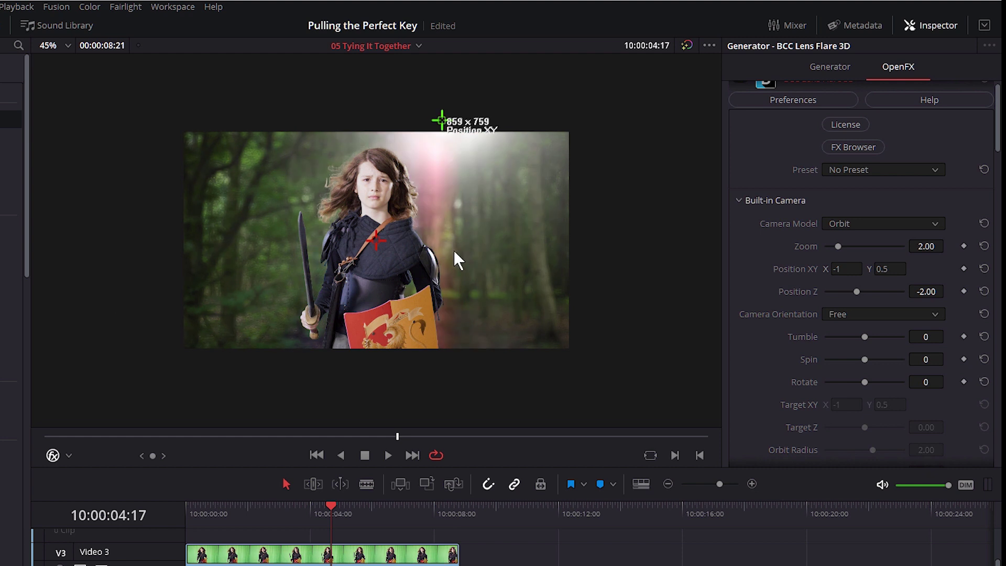
scroll(452, 256, up, 3)
scroll(454, 262, up, 1)
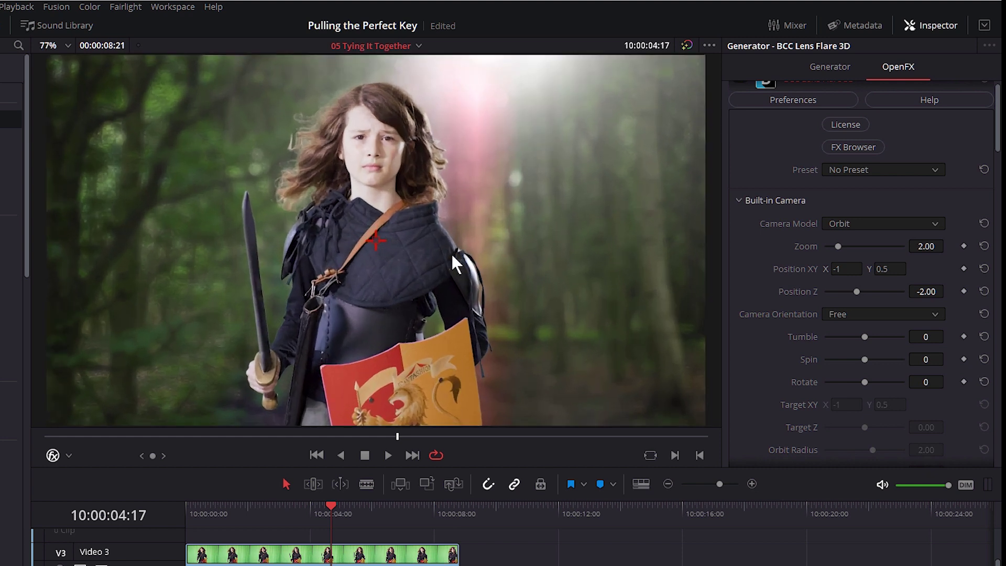
scroll(495, 241, down, 1)
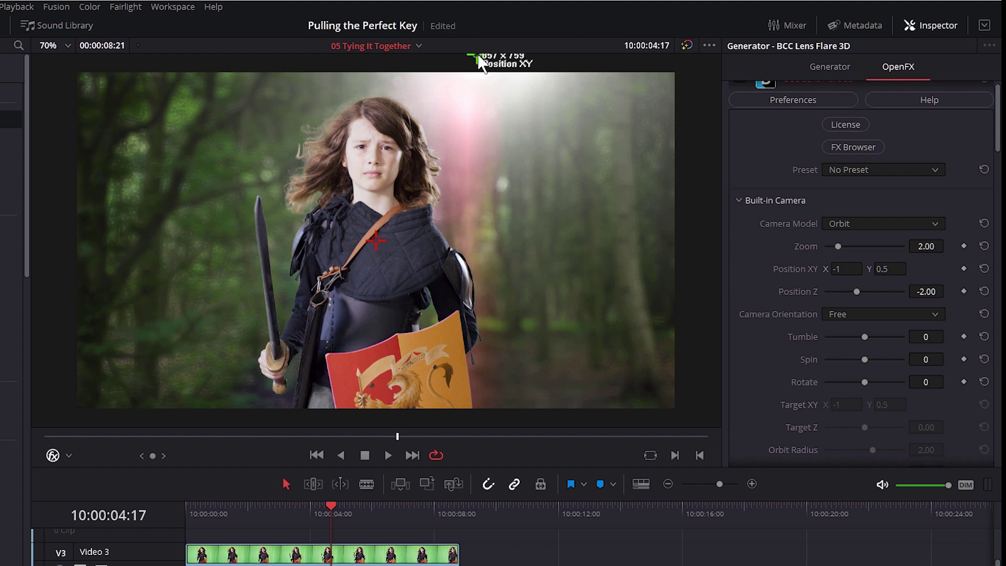
drag(476, 55, 396, 153)
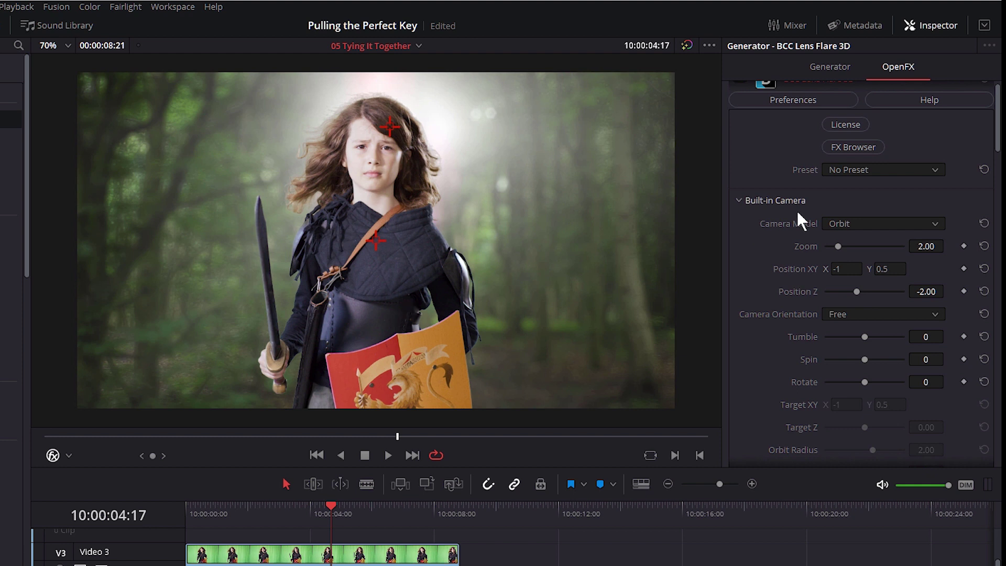
Step: Compare the flare with rays off and on, then shrink the Rays Scale to about half
click(739, 200)
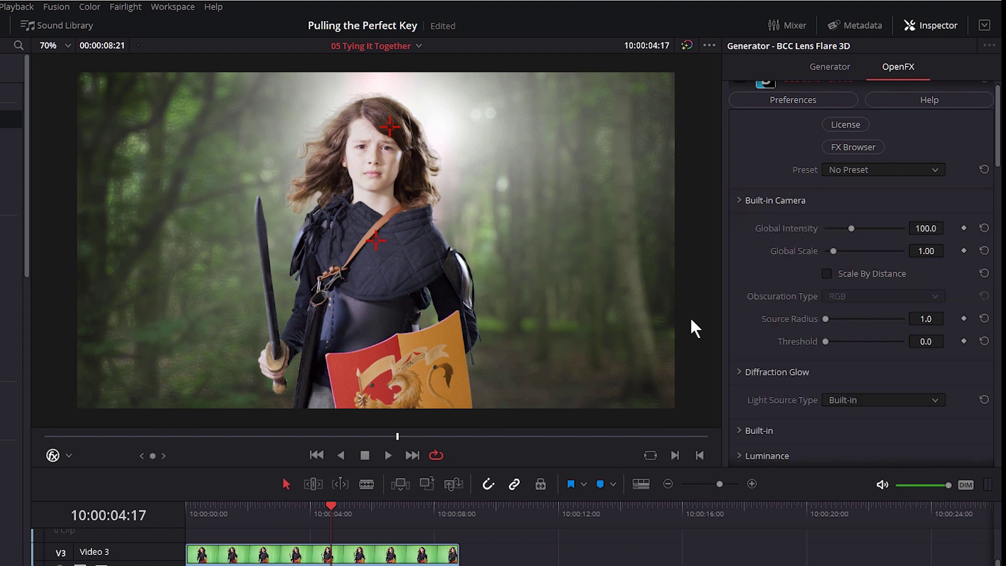
scroll(862, 273, down, 5)
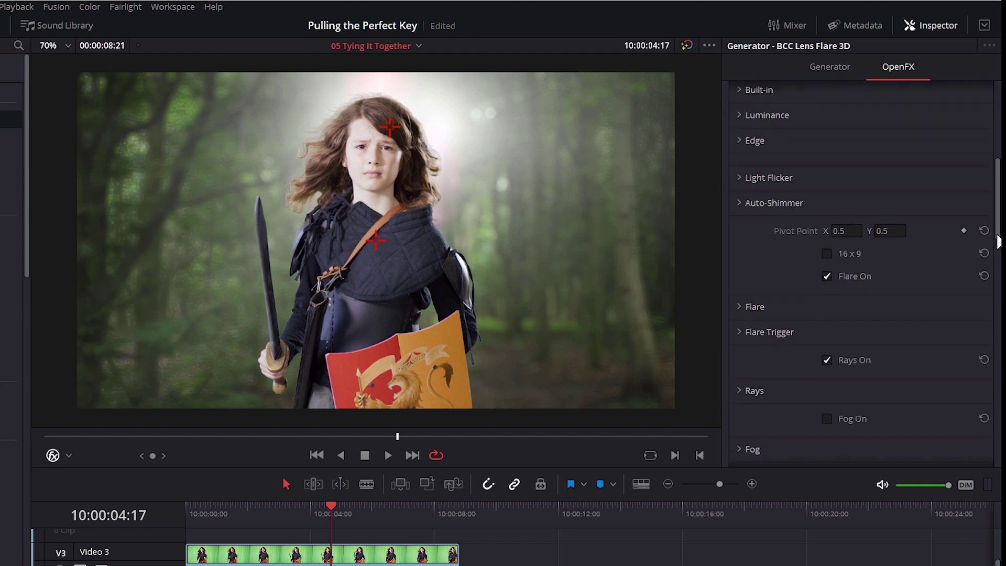
scroll(862, 272, up, 5)
scroll(862, 272, down, 5)
scroll(832, 373, down, 4)
scroll(832, 373, up, 5)
click(826, 373)
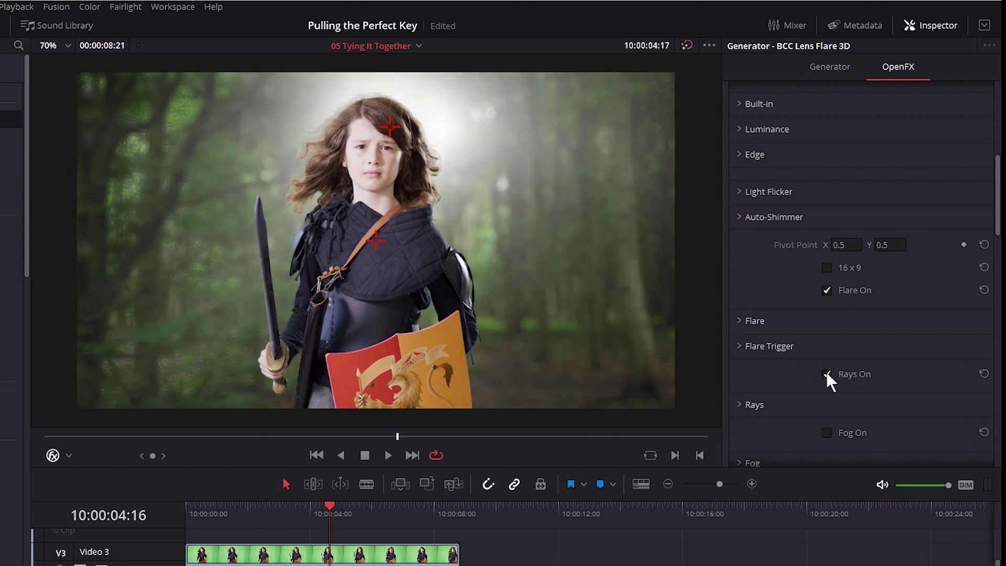
click(826, 374)
click(749, 405)
scroll(943, 162, down, 5)
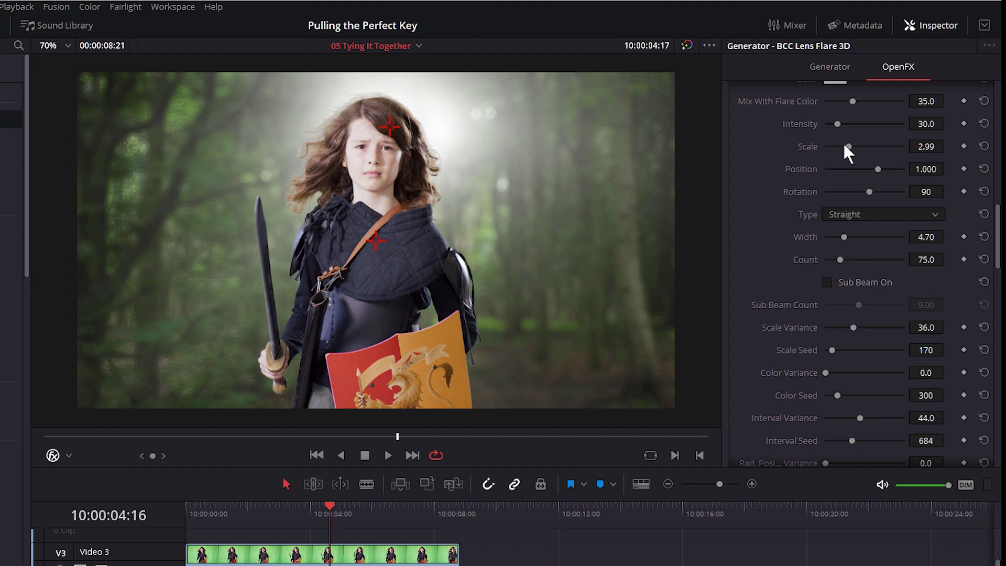
drag(843, 146, 834, 146)
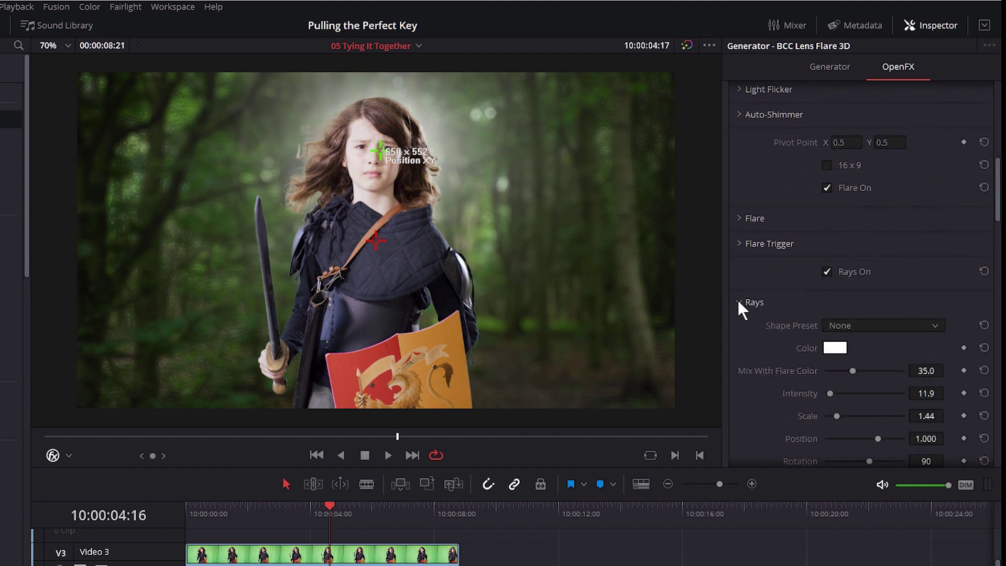
Step: Lower the Flare Intensity to 13.6 and nudge the Rays Scale up slightly
click(739, 303)
click(739, 218)
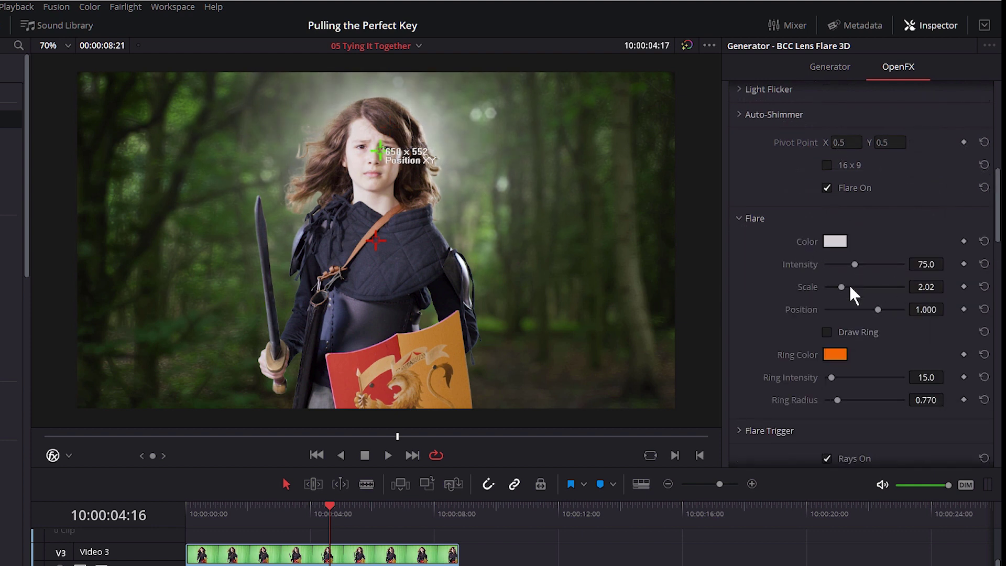
mouse_move(854, 265)
mouse_down()
mouse_move(829, 264)
mouse_move(836, 264)
mouse_up()
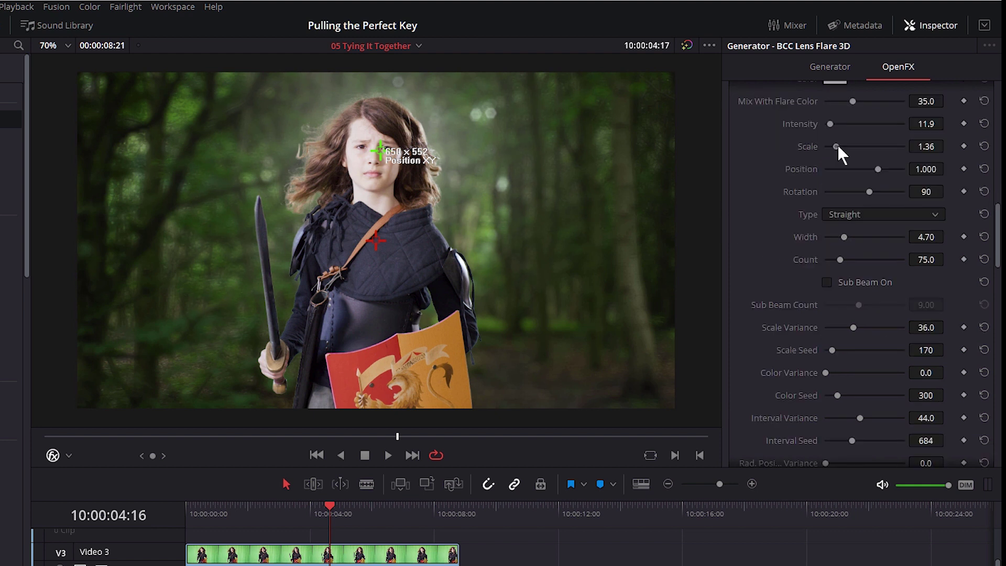
drag(837, 146, 838, 146)
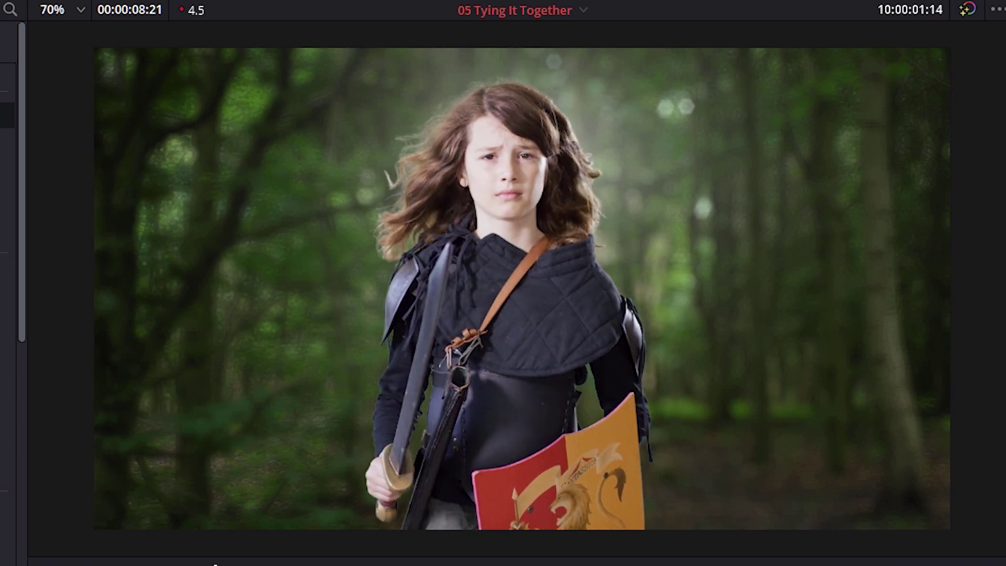
Step: Stop the composite playback and jump to the last frame at 10:00:08:20
key(space)
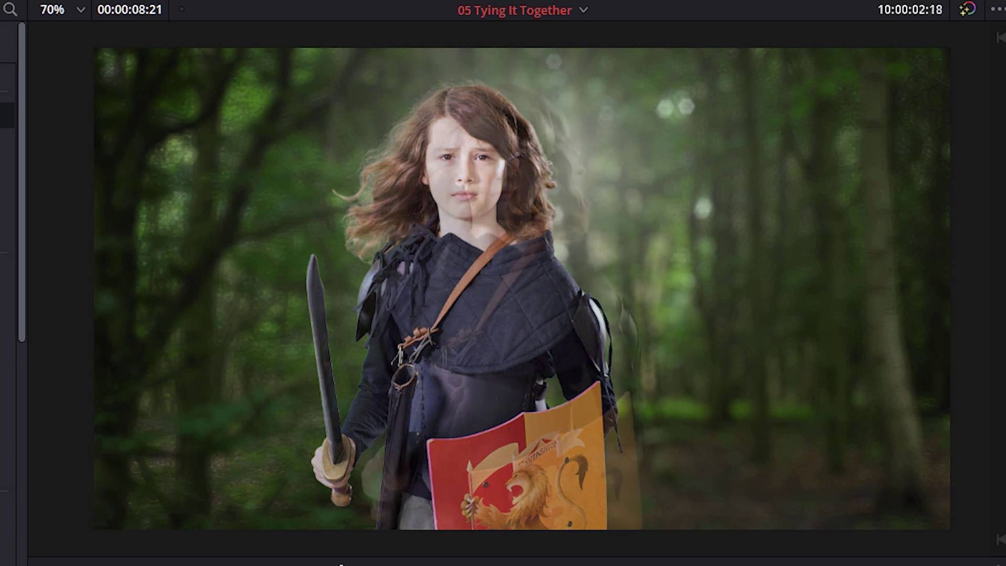
key(End)
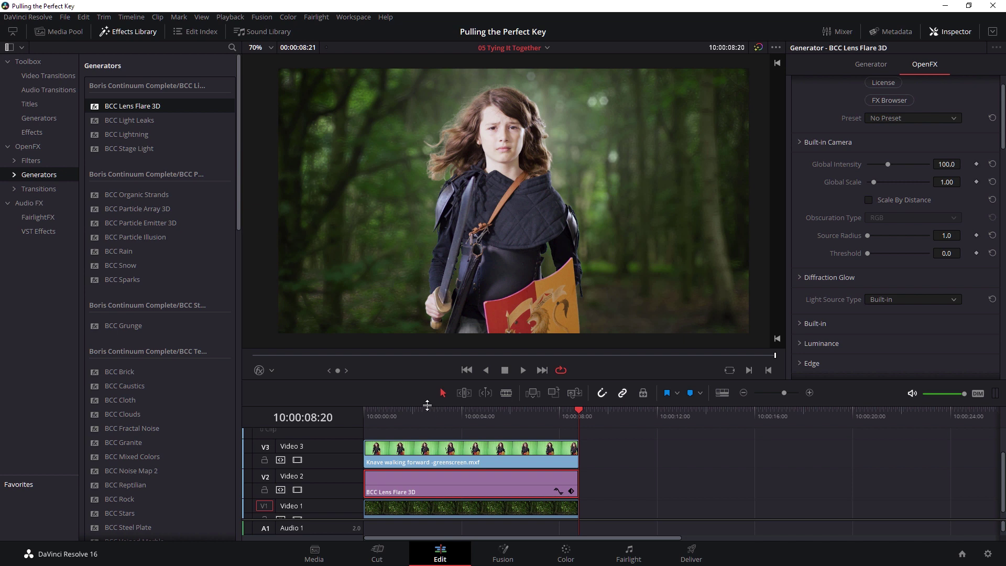
Step: Add BCC Particle Illusion on a new track above the hero, spanning the full clip length
drag(427, 399, 413, 342)
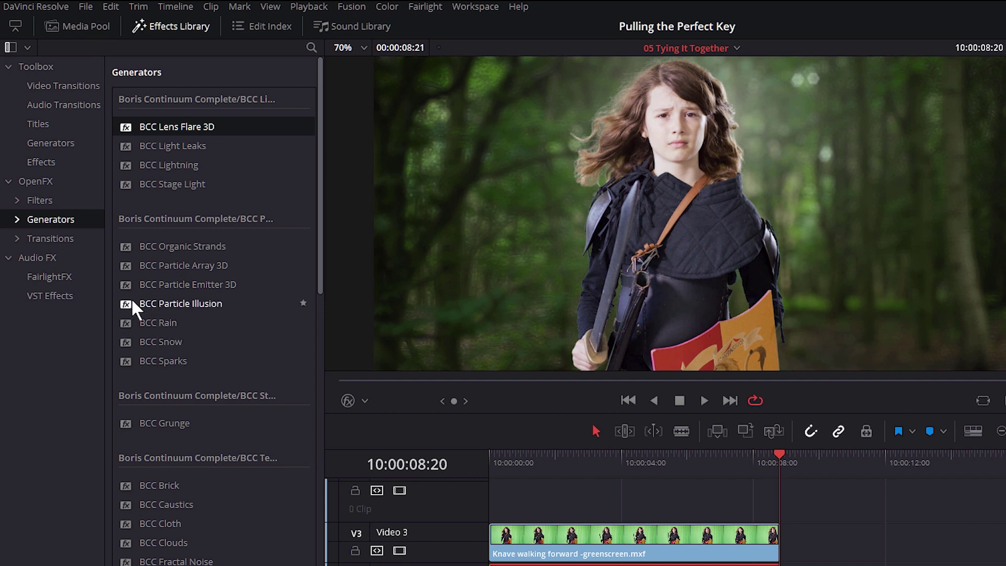
drag(131, 303, 503, 498)
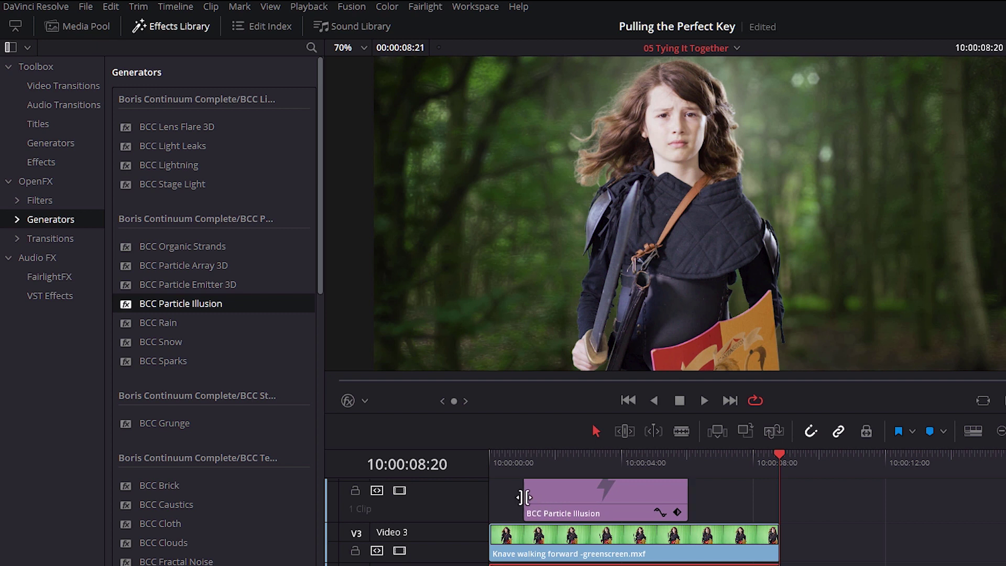
drag(482, 497, 489, 497)
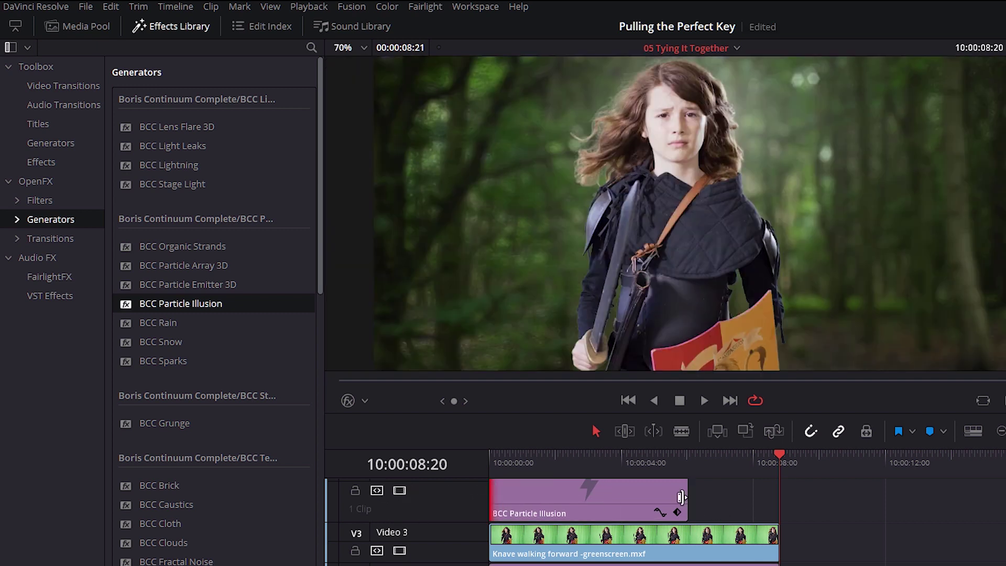
drag(681, 496, 779, 497)
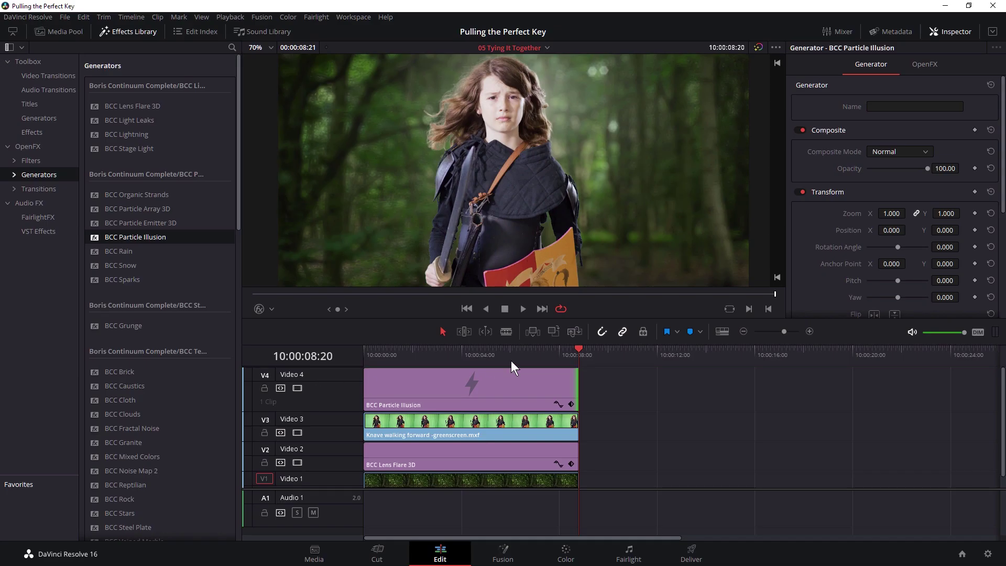
Step: Select the particle layer at mid-clip and show its plugin settings beside an enlarged viewer
drag(676, 464, 645, 463)
drag(479, 355, 480, 355)
key(shift+v)
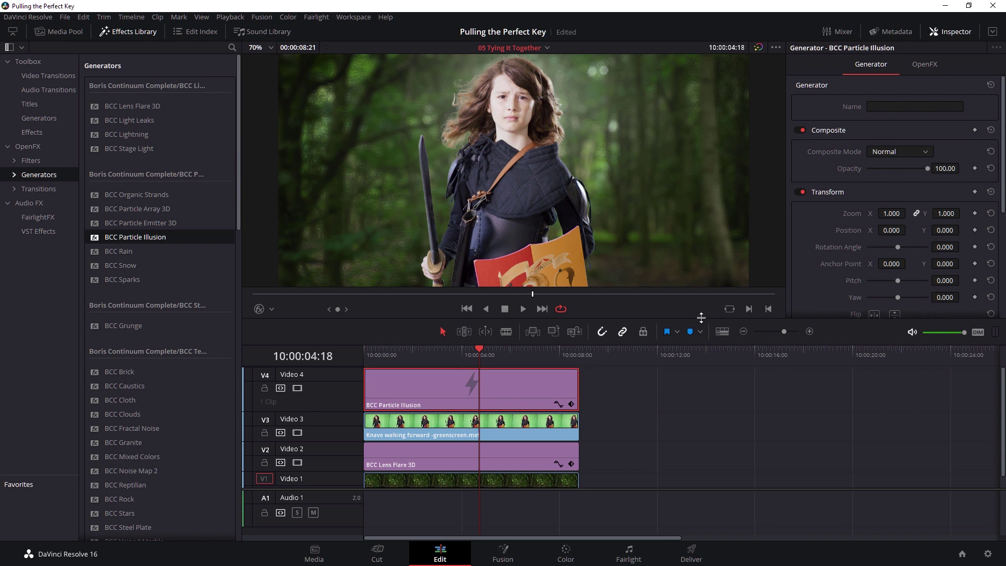
drag(699, 320, 699, 399)
click(925, 64)
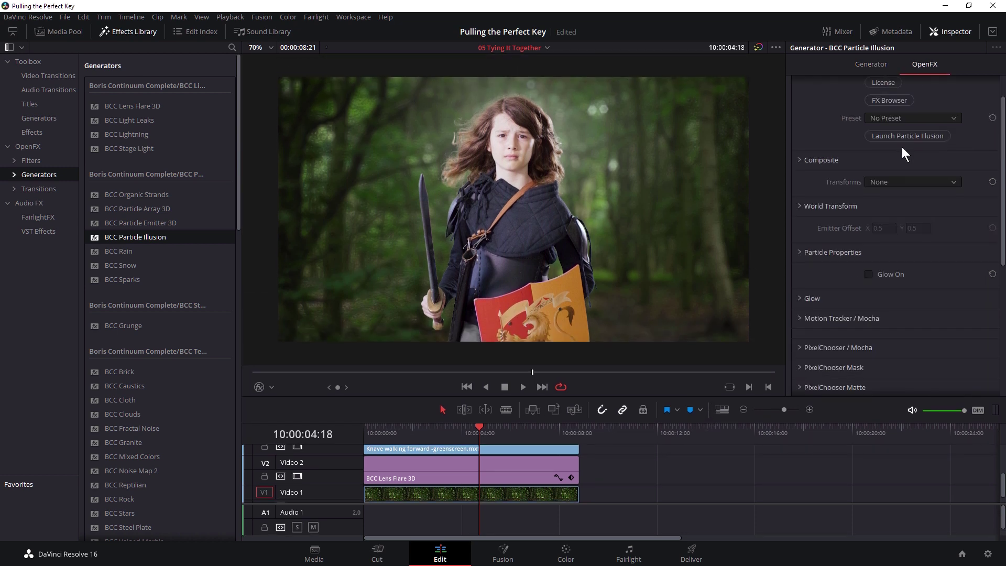
scroll(1003, 168, up, 2)
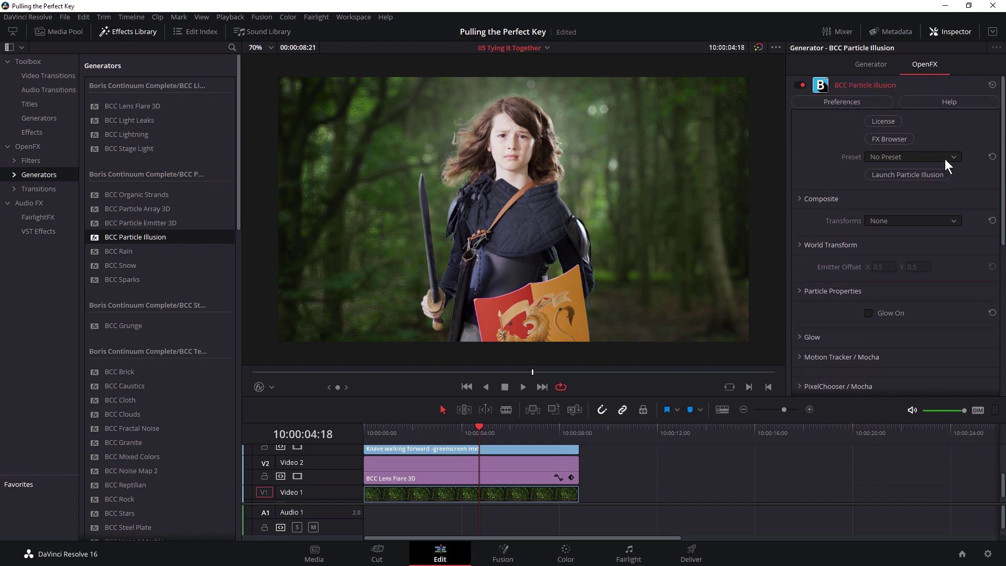
Step: Launch Particle Illusion, switch to the large emitter browsing layout, and preview Super Flames 01 (mb)
click(908, 177)
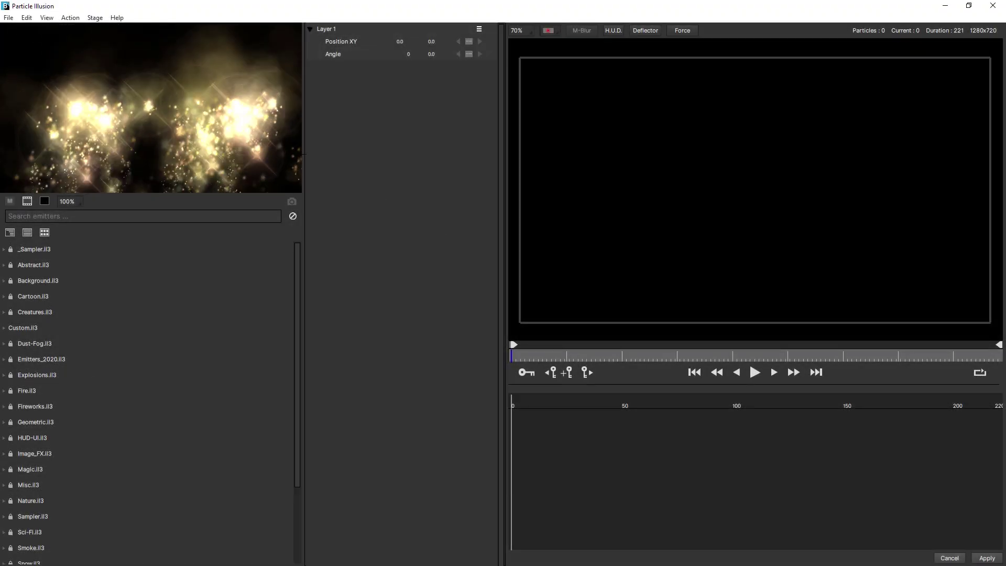
click(44, 18)
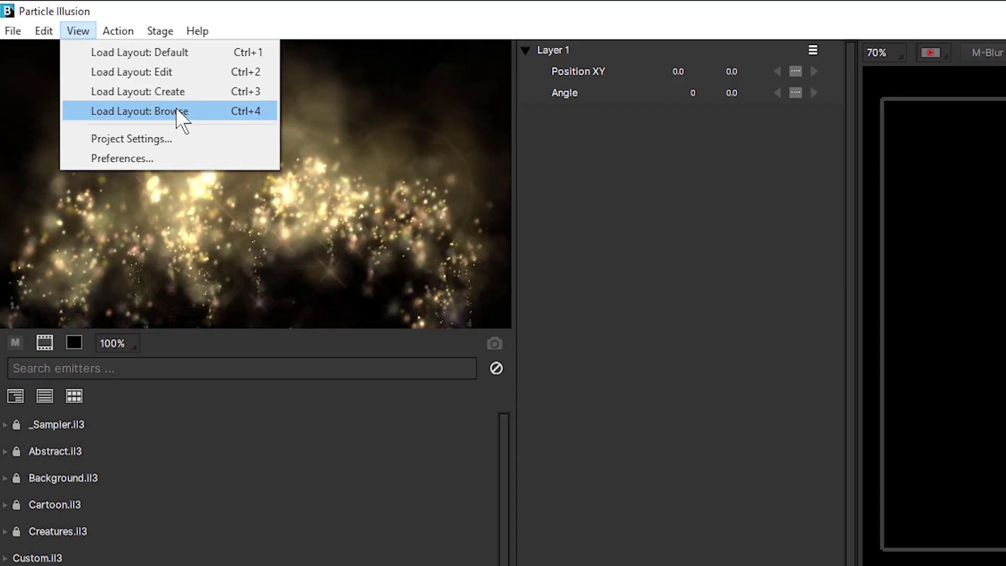
click(180, 112)
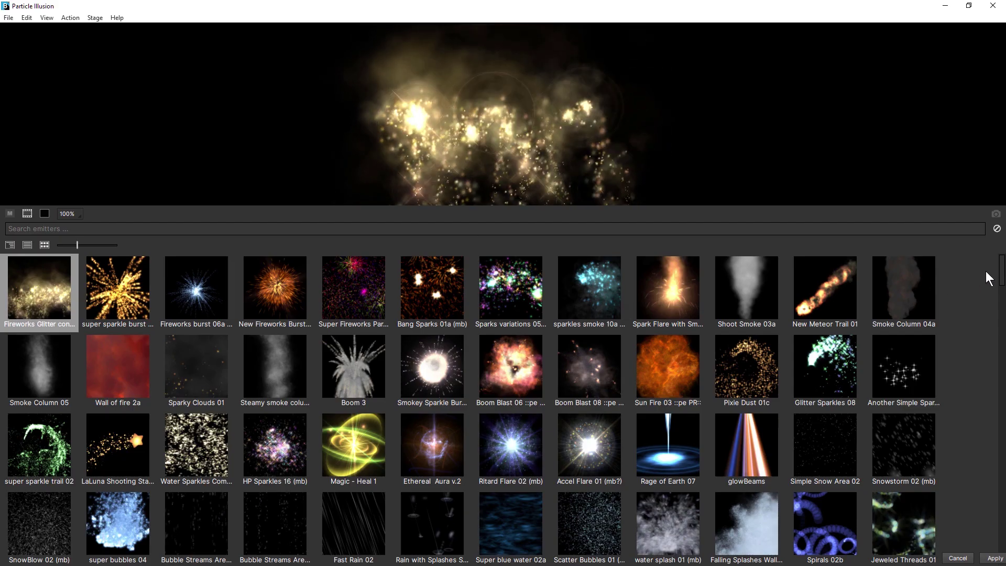
drag(1001, 269, 985, 374)
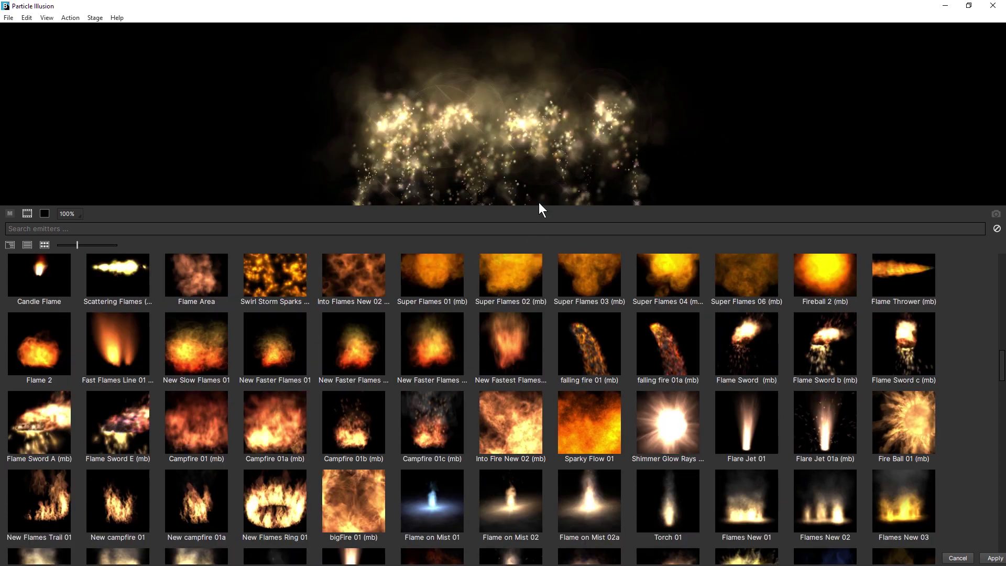
click(433, 275)
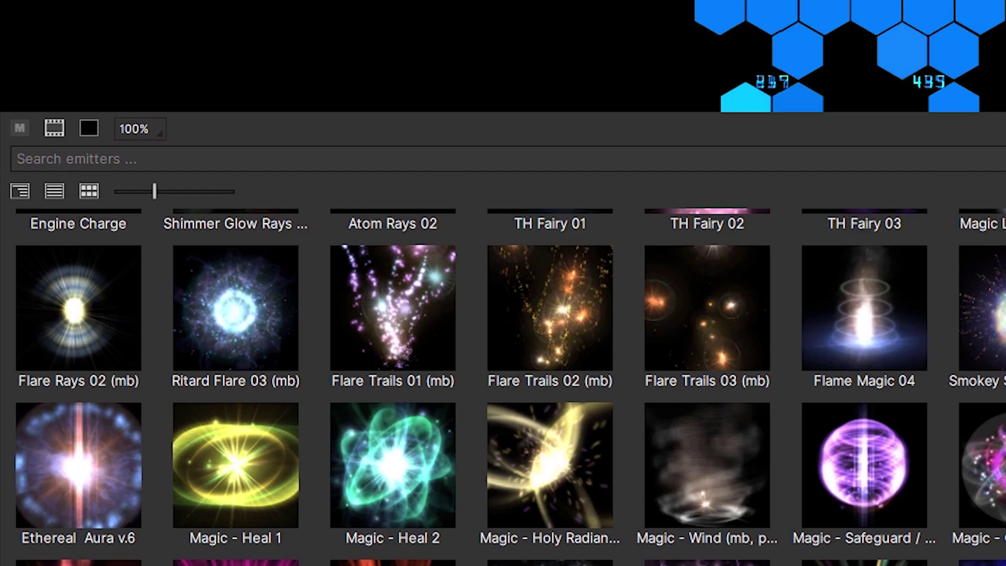
scroll(503, 388, up, 2)
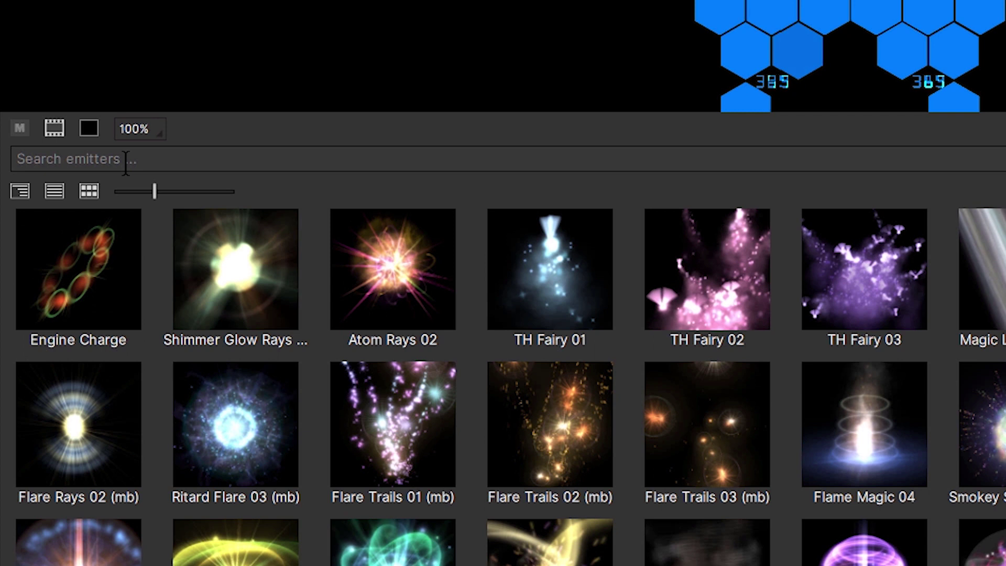
Step: Search emitters for 'water' and preview super bubbles 04 and falling splashes
click(141, 169)
text(water)
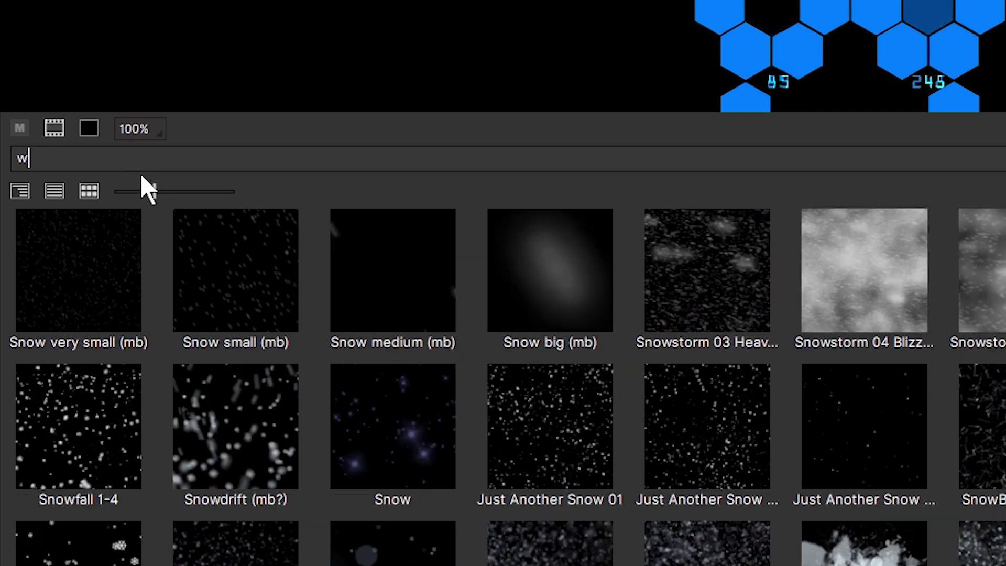
click(255, 290)
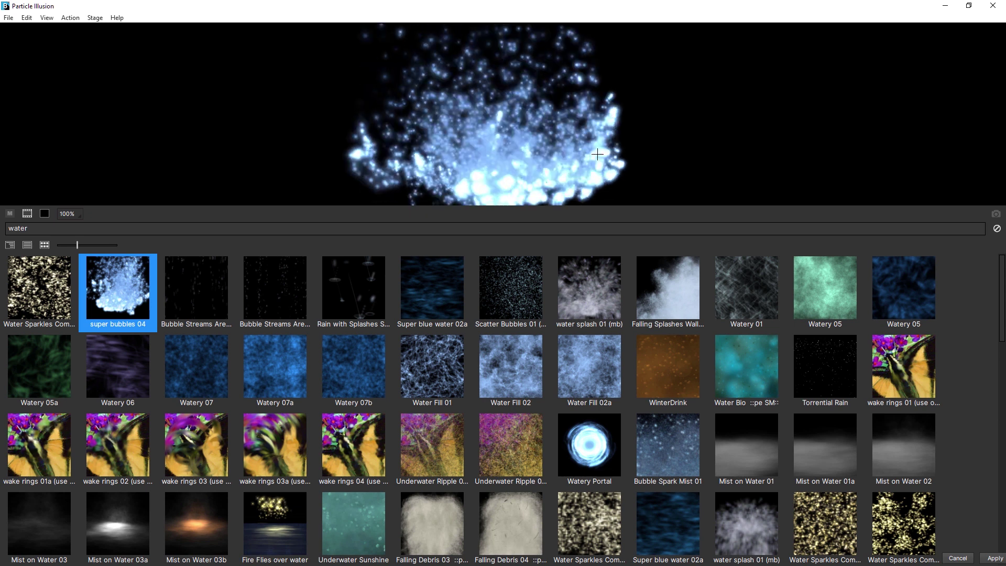
click(677, 289)
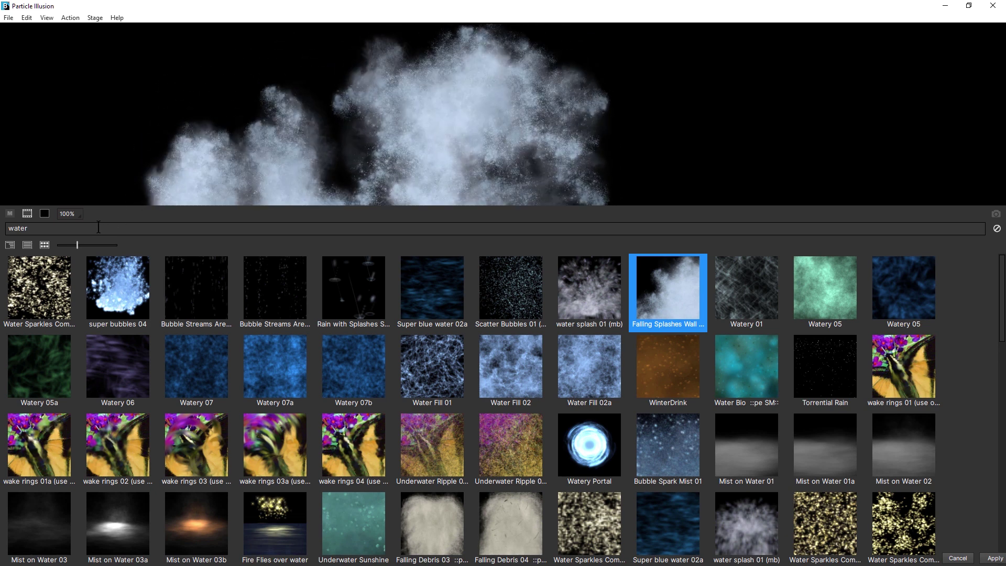
Step: Search 'rain', preview Sharp Rain (mb) and soft falling rain, then filter by 'magic'
double_click(114, 233)
key(BackSpace)
text(rain)
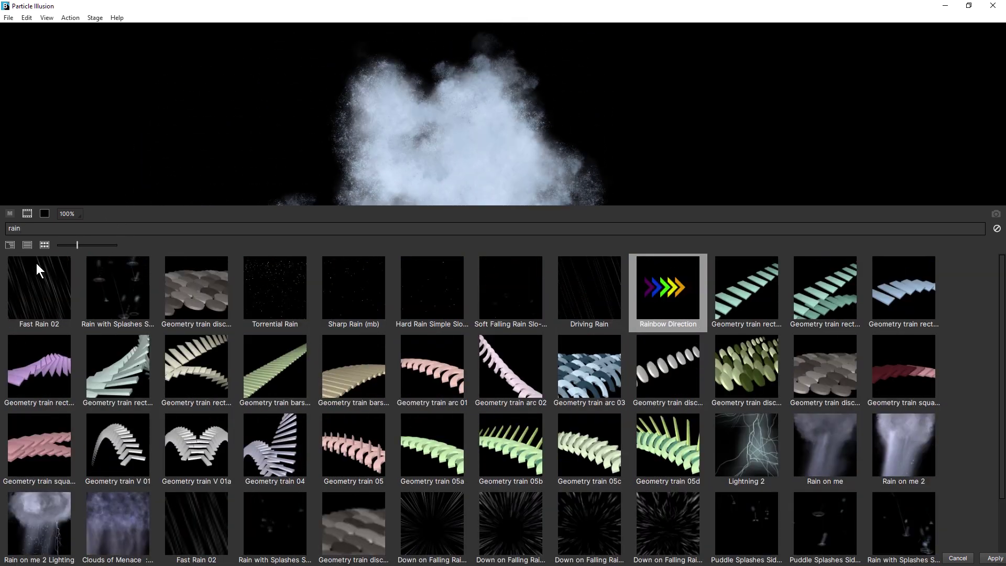
click(331, 286)
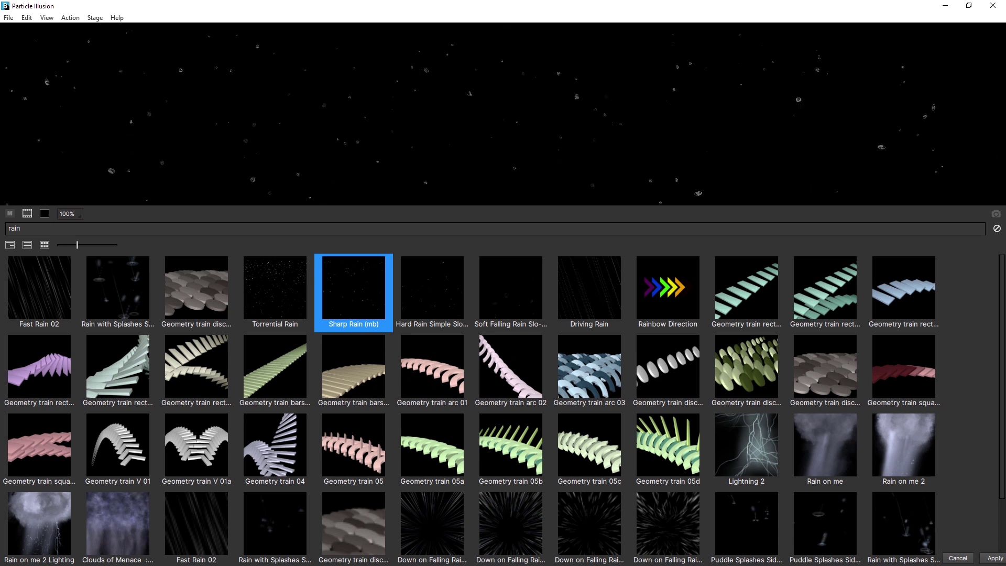
click(511, 288)
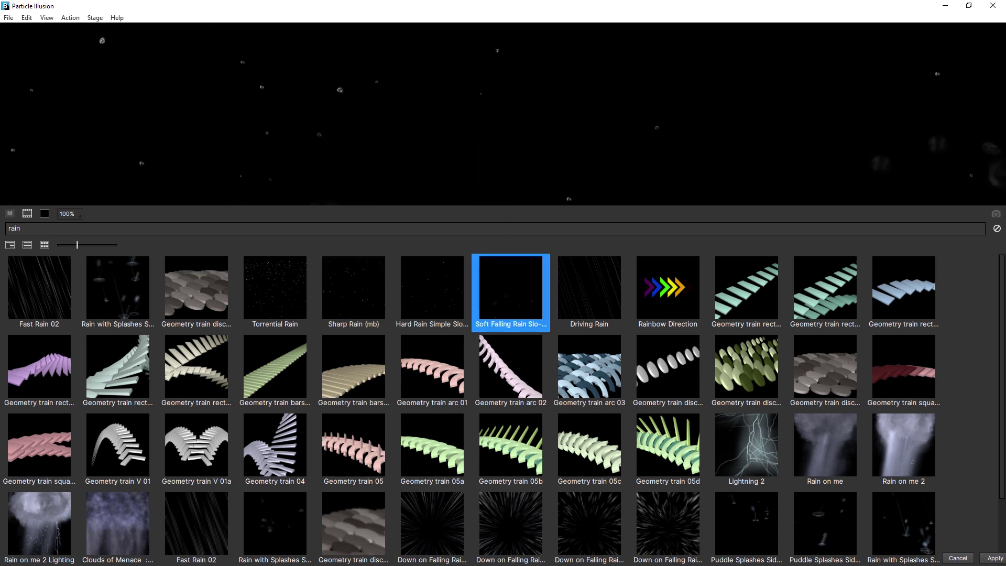
double_click(49, 231)
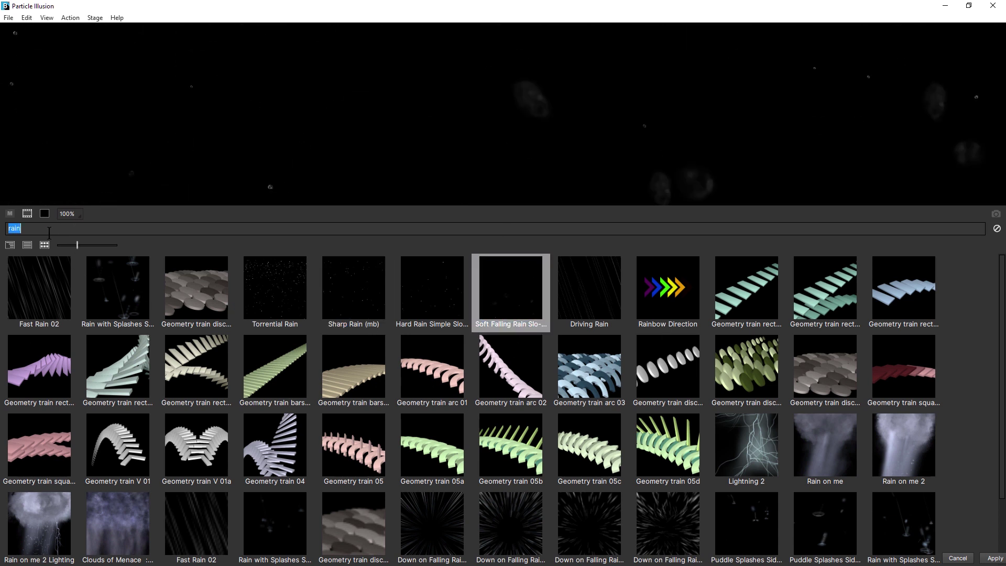
text(magic)
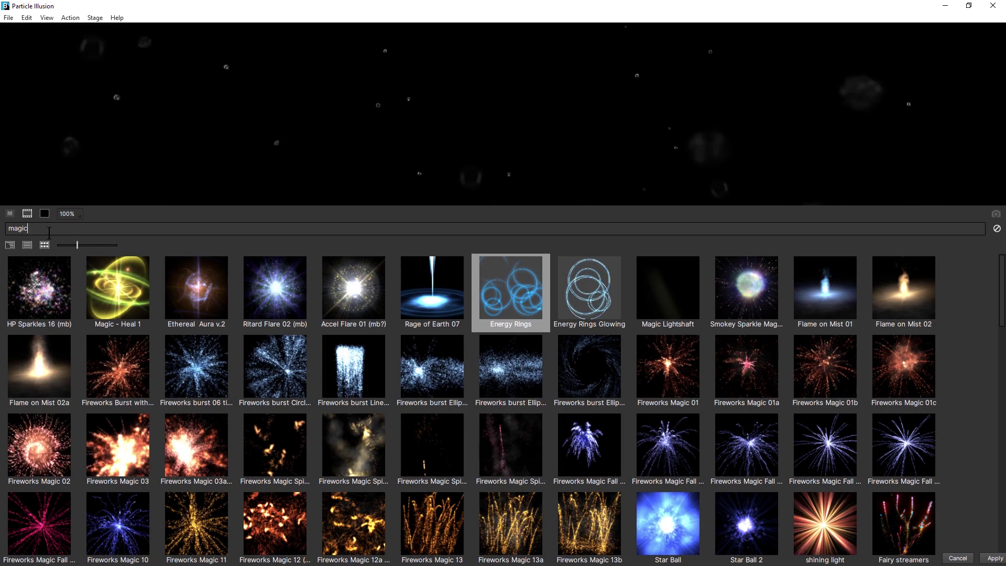
Step: Restore the default layout and draw a Magic Lightshaft line emitter on the Particle Illusion stage
click(655, 304)
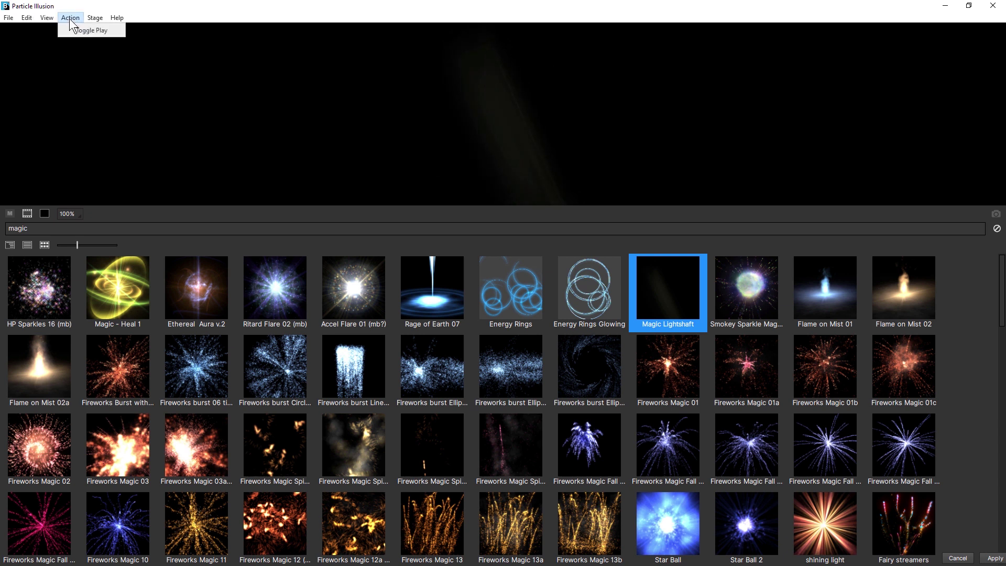
click(72, 31)
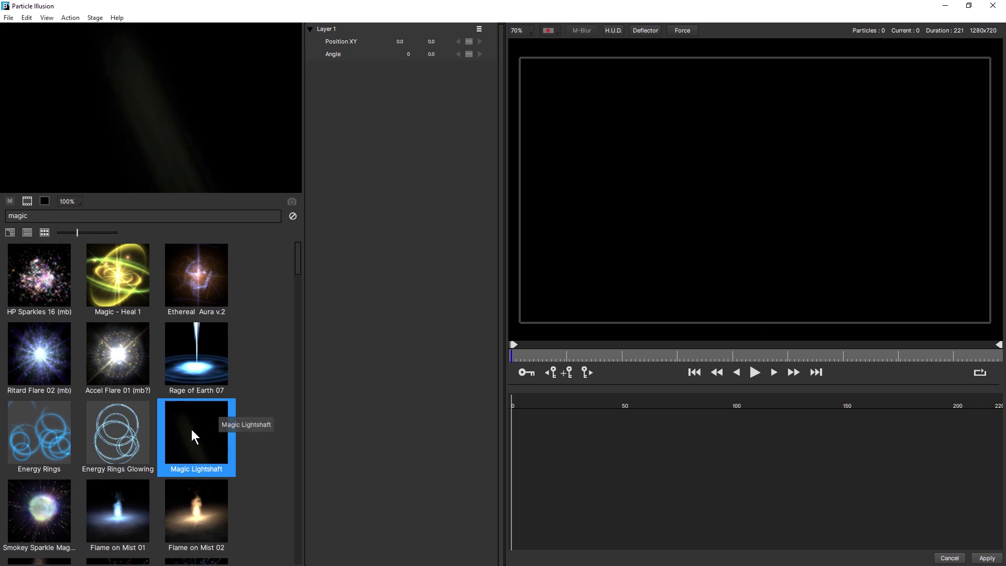
double_click(203, 441)
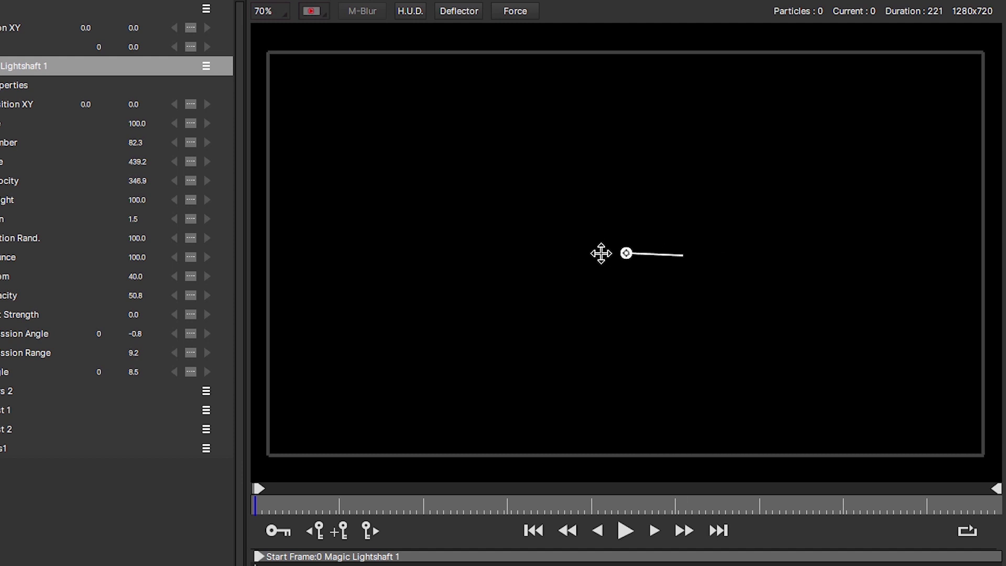
click(522, 254)
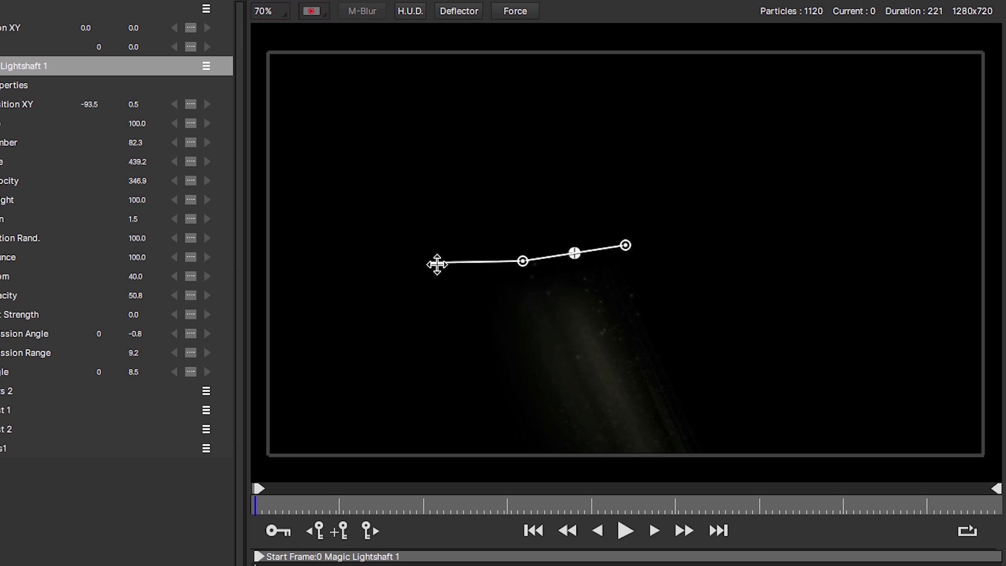
right_click(438, 265)
Step: Lengthen the lightshaft emitter line and lay it along the top edge of the stage
drag(574, 253, 368, 63)
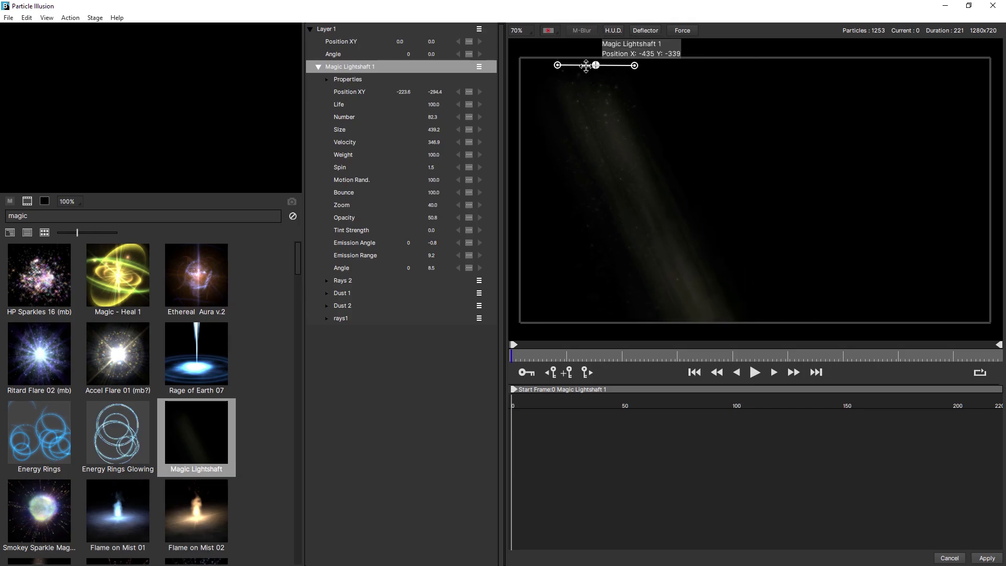
drag(586, 65, 584, 64)
key(space)
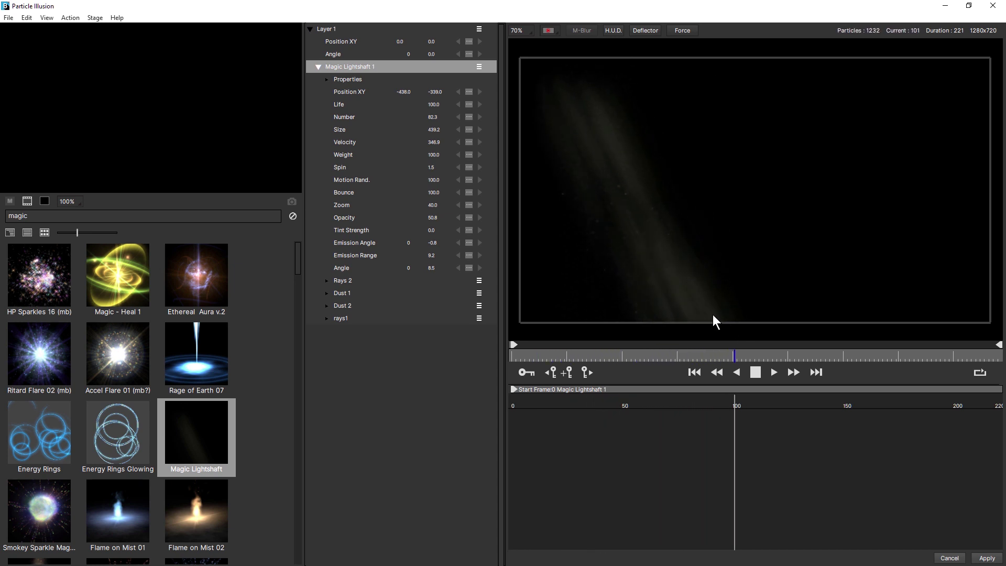
key(space)
drag(639, 66, 748, 62)
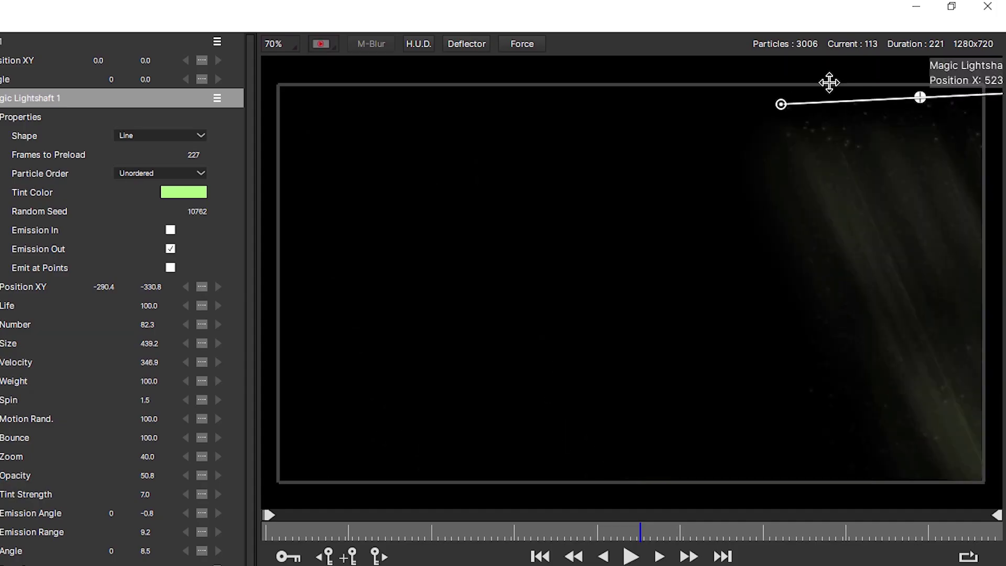
drag(921, 94, 837, 80)
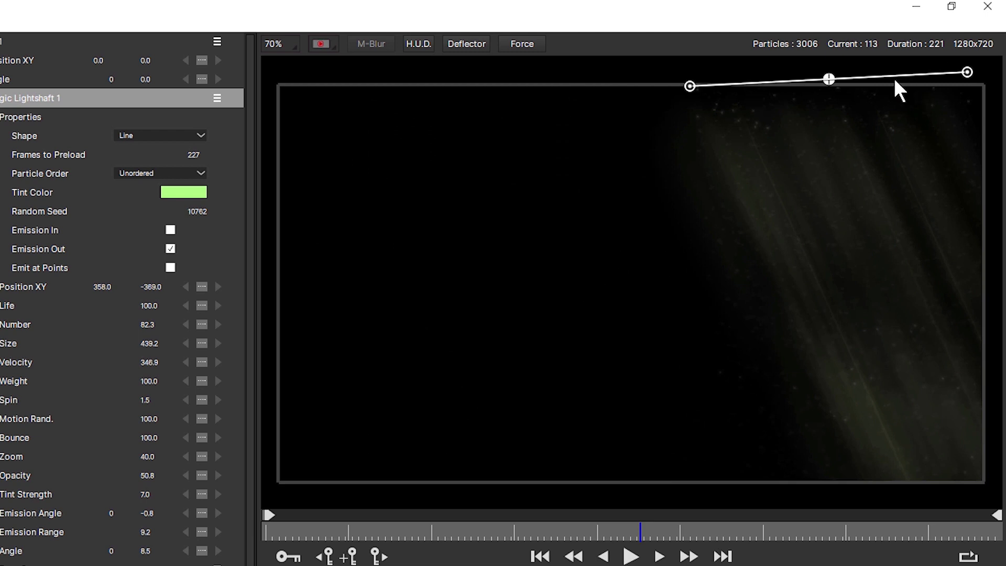
drag(967, 68, 975, 86)
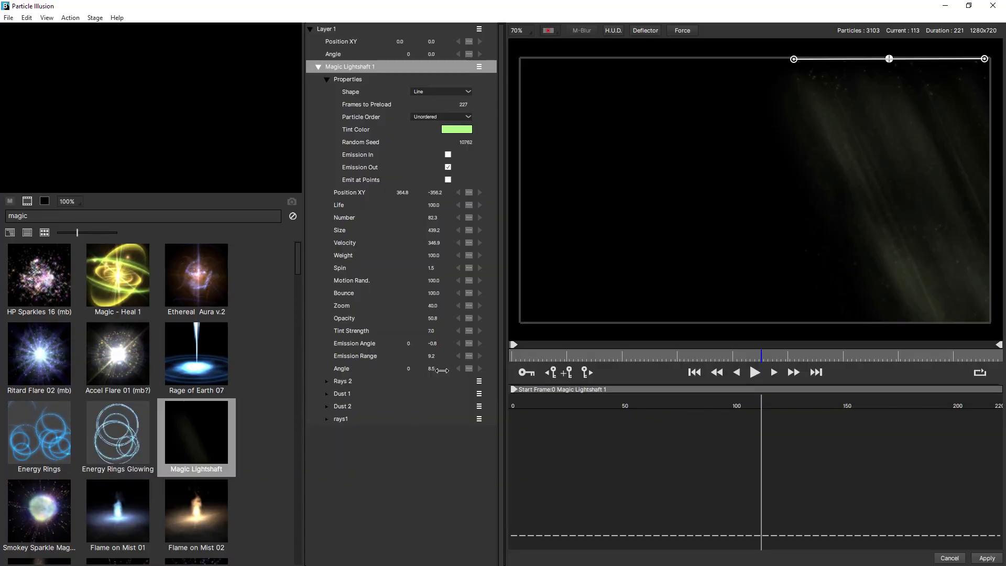
Step: Set the emitter Angle to -42.5, nudge it upper right, preview, and apply to Resolve
click(441, 371)
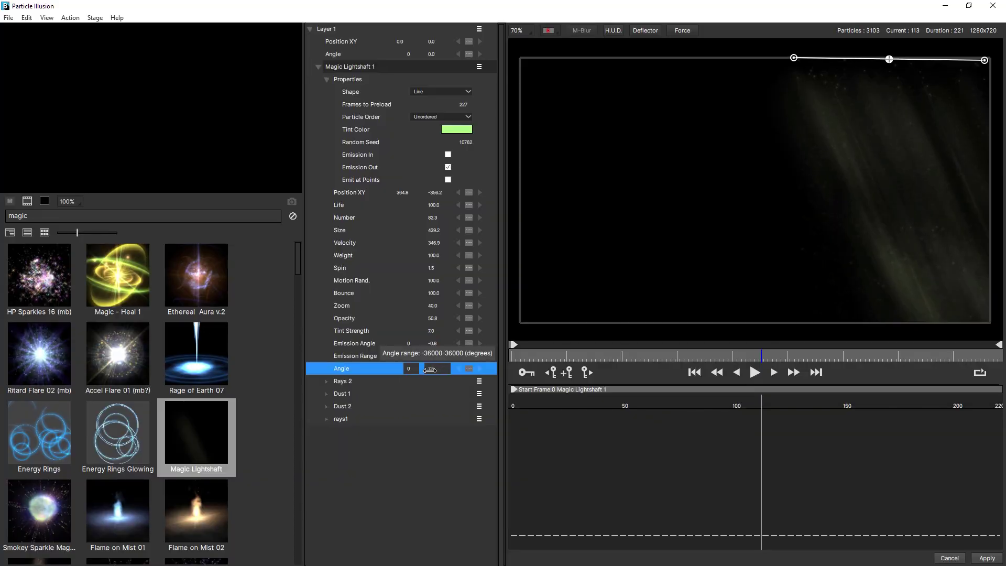
drag(361, 312, 315, 308)
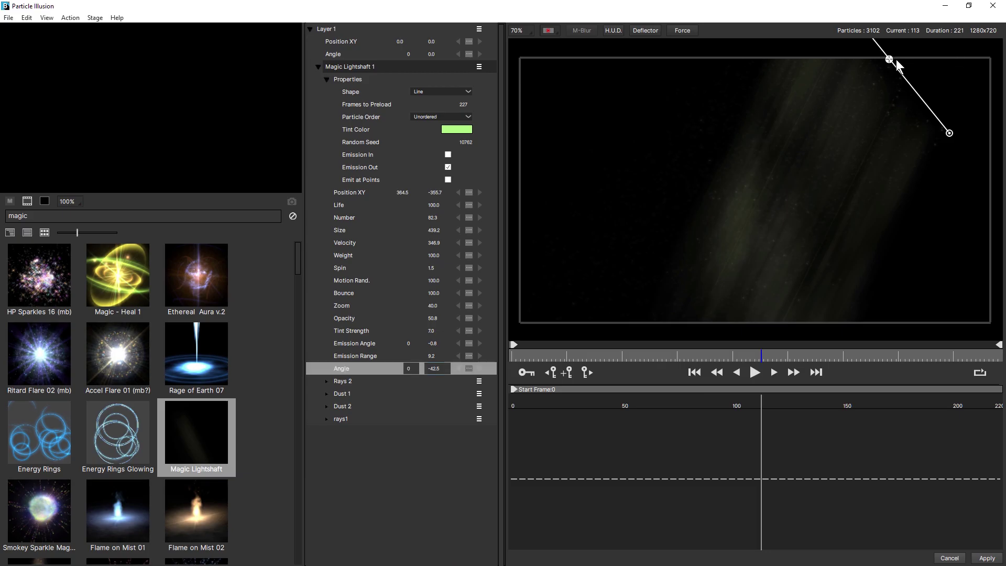
drag(896, 61, 944, 64)
key(space)
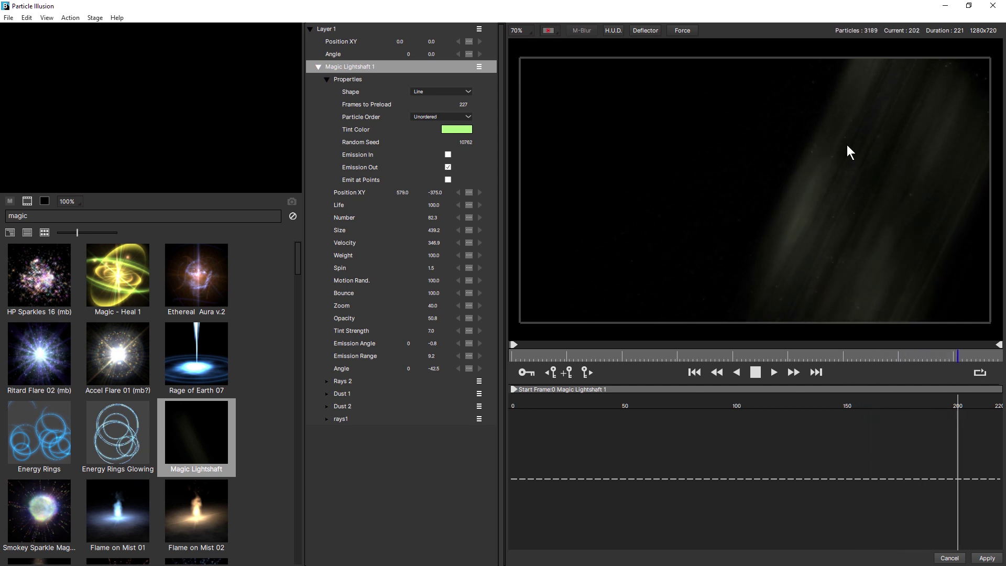
key(space)
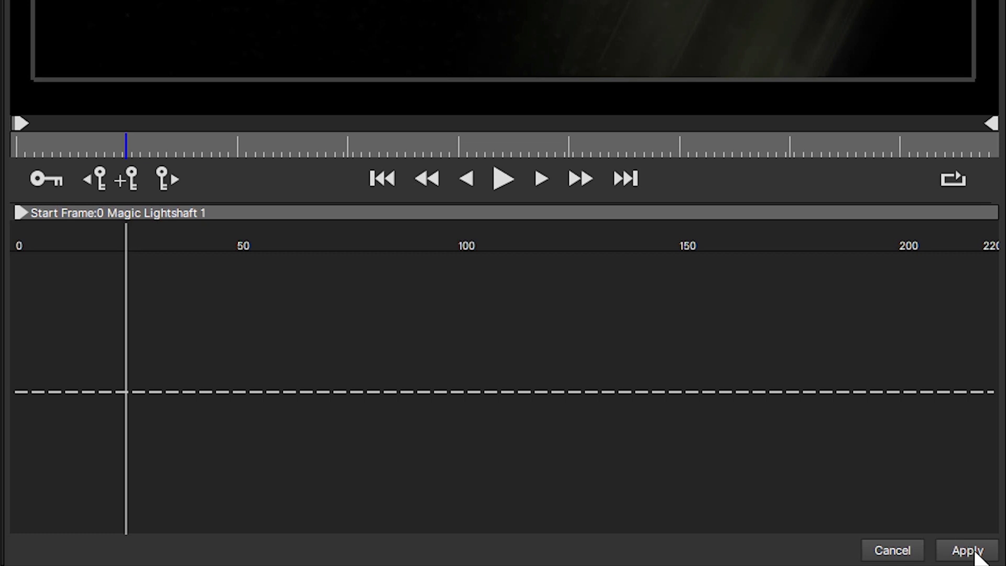
click(973, 551)
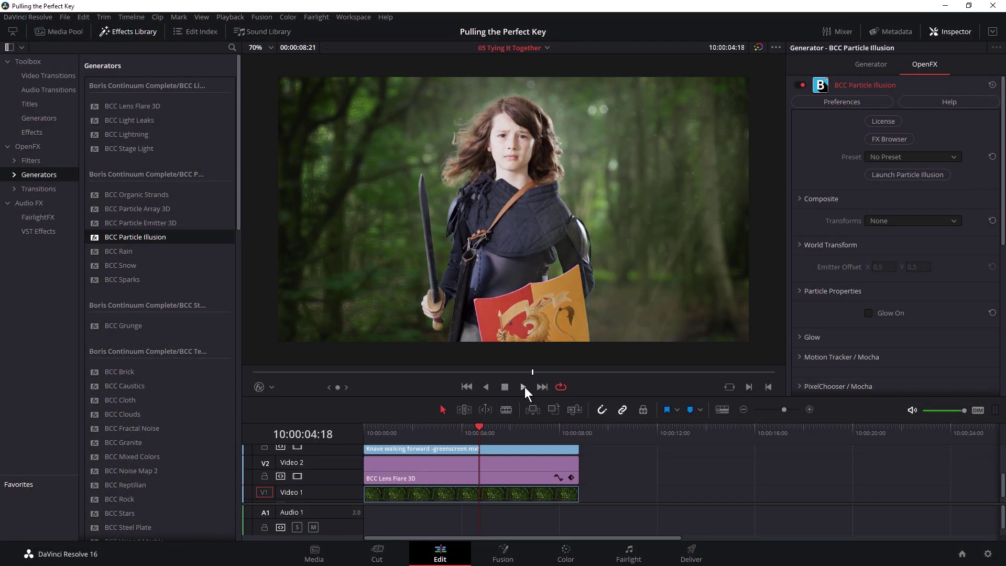
Step: Preview the light shaft, then set the Particle Illusion Transforms mode to Emitter in the Inspector
click(523, 386)
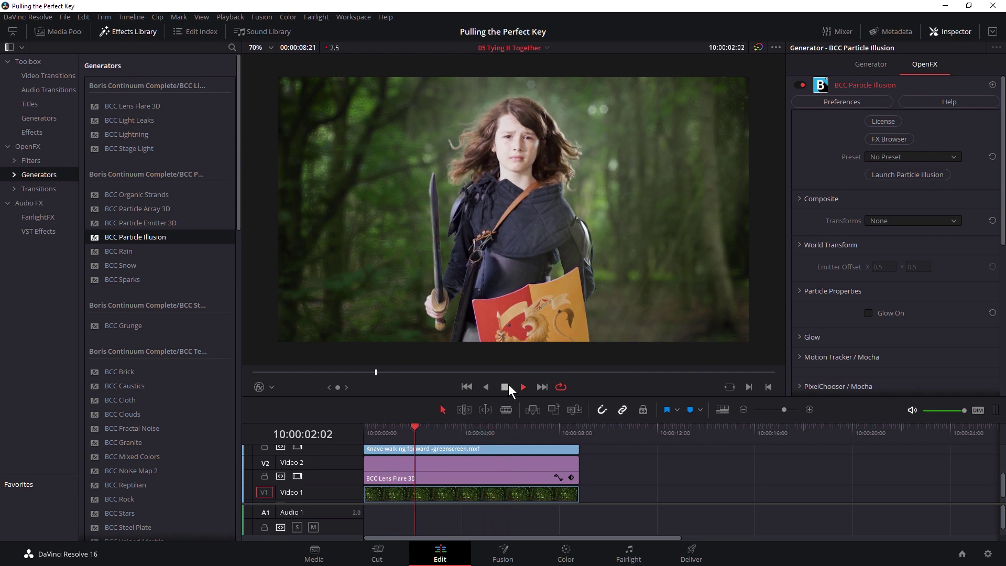
click(505, 387)
click(805, 202)
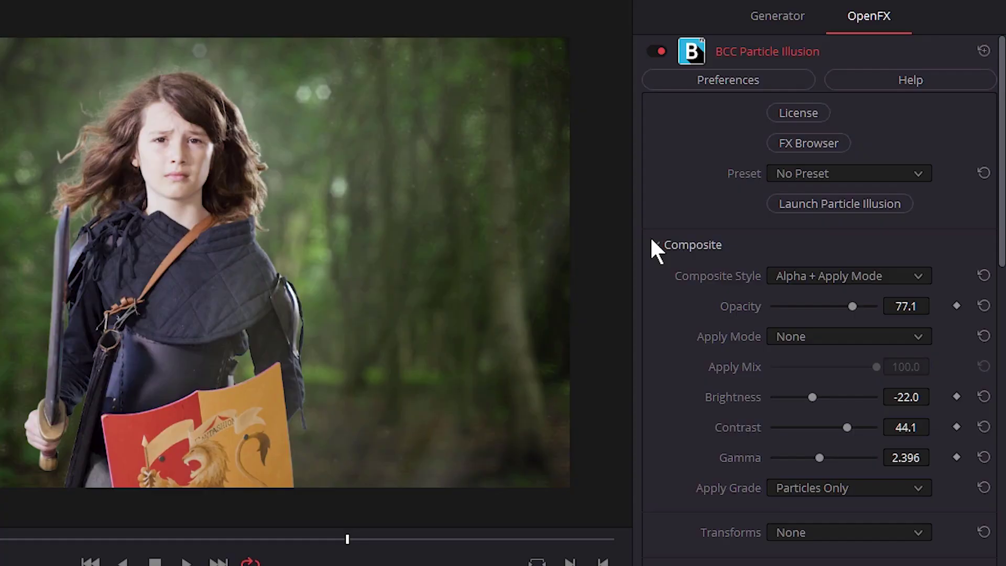
click(800, 199)
click(831, 293)
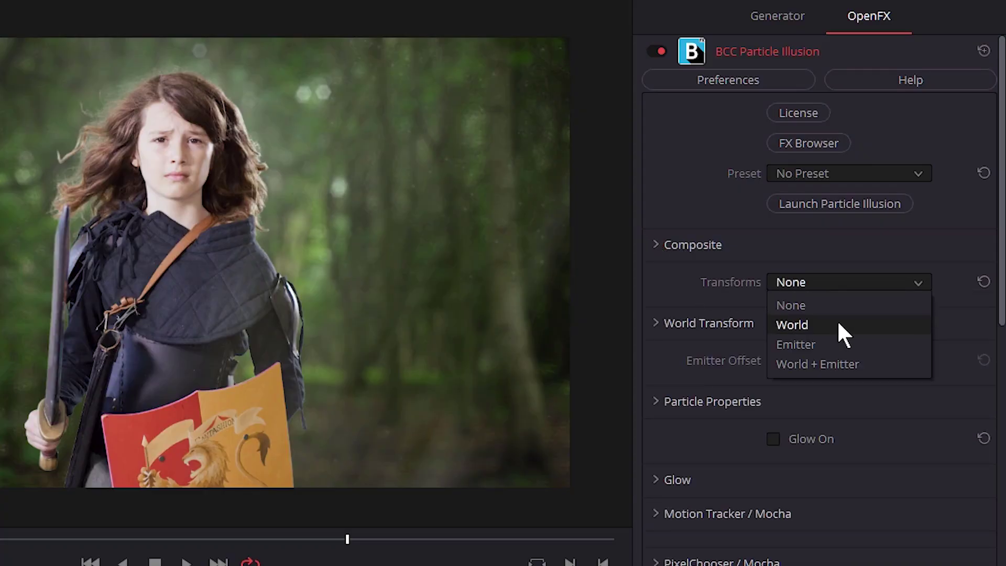
click(811, 344)
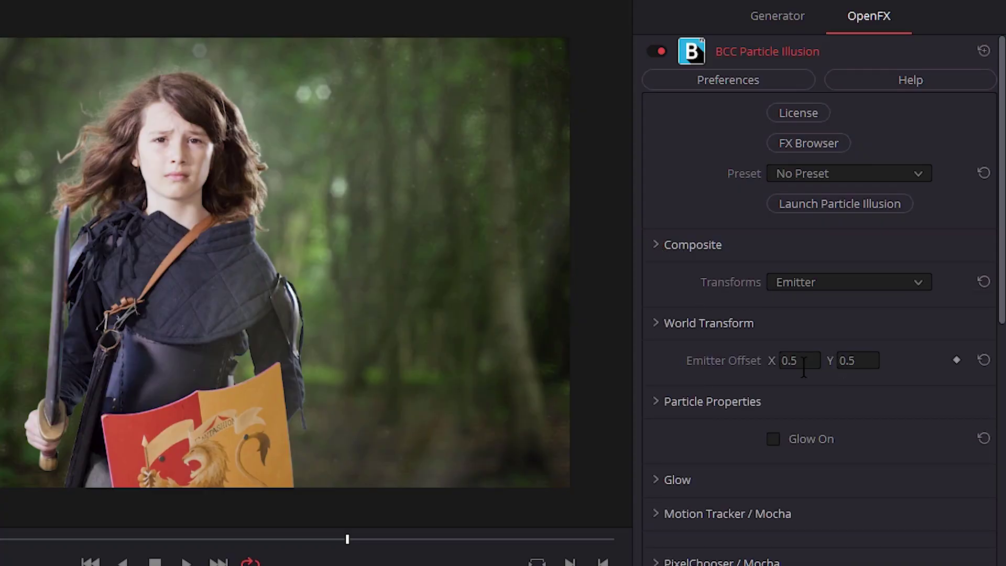
click(790, 283)
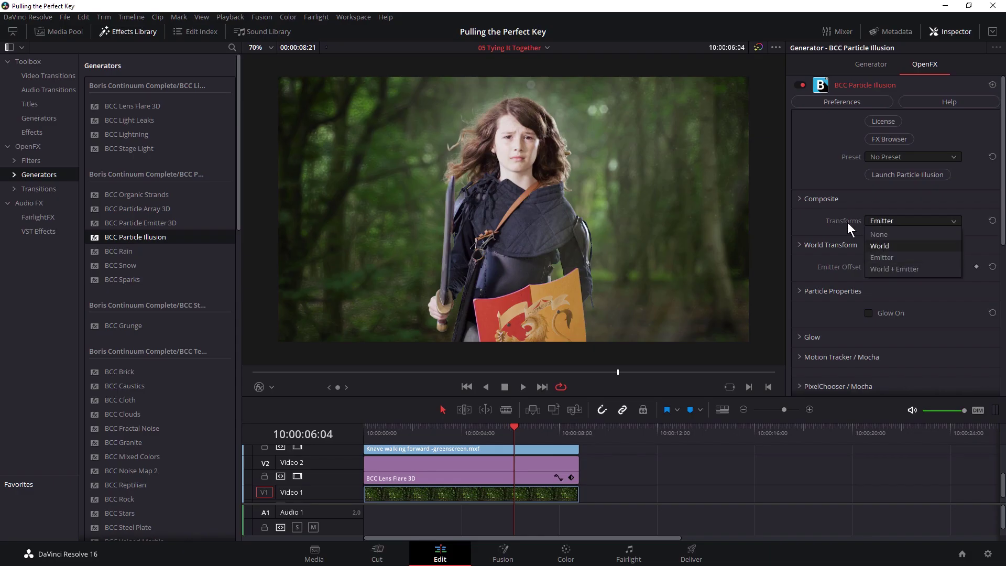
click(660, 350)
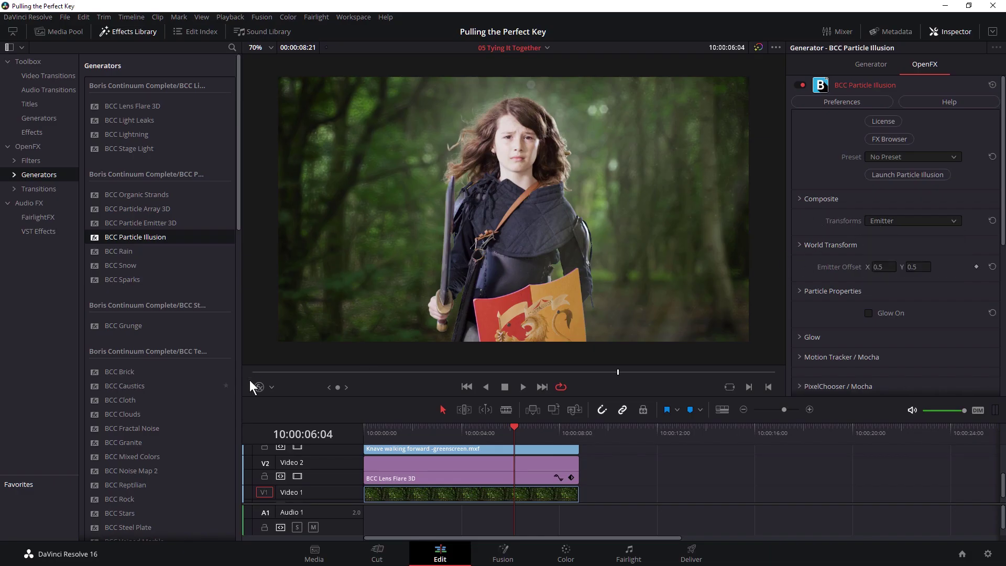
Step: Drag the on-screen emitter crosshair to about X 0.654, Y 0.627, just right of the hero's head
click(260, 388)
drag(514, 213, 584, 188)
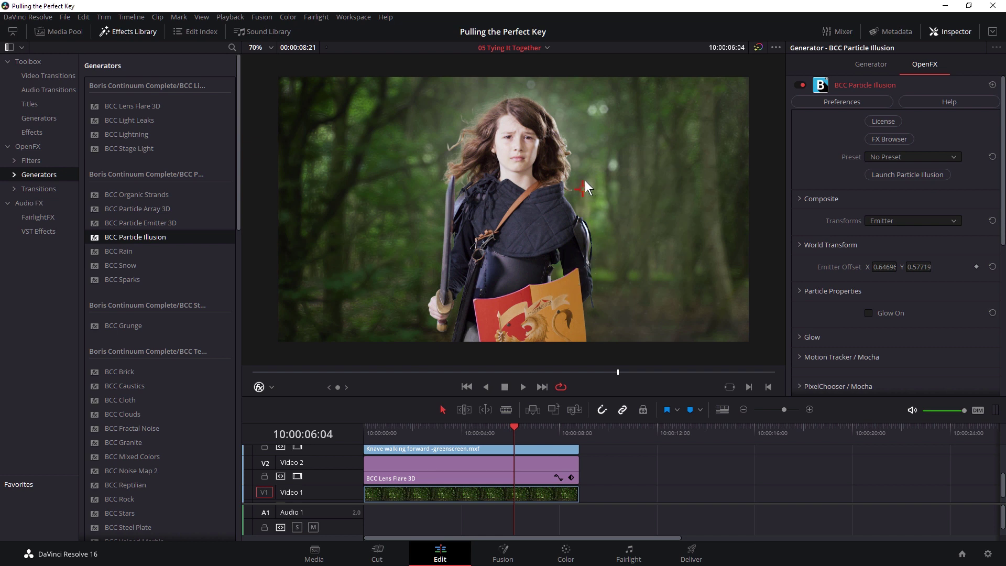
drag(582, 190, 587, 171)
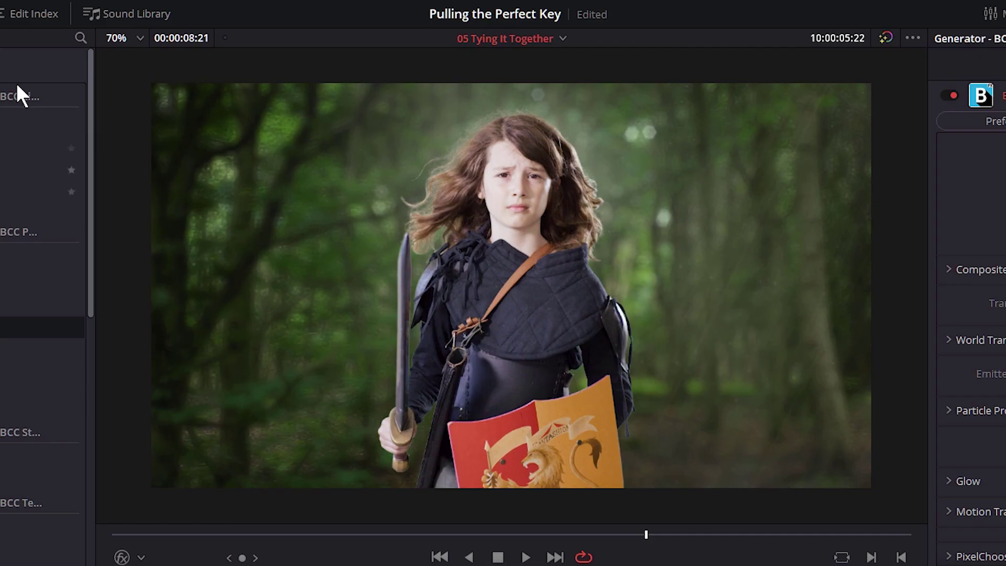
Step: Set Playback > Render Cache to User
click(76, 7)
mouse_move(109, 51)
mouse_move(122, 73)
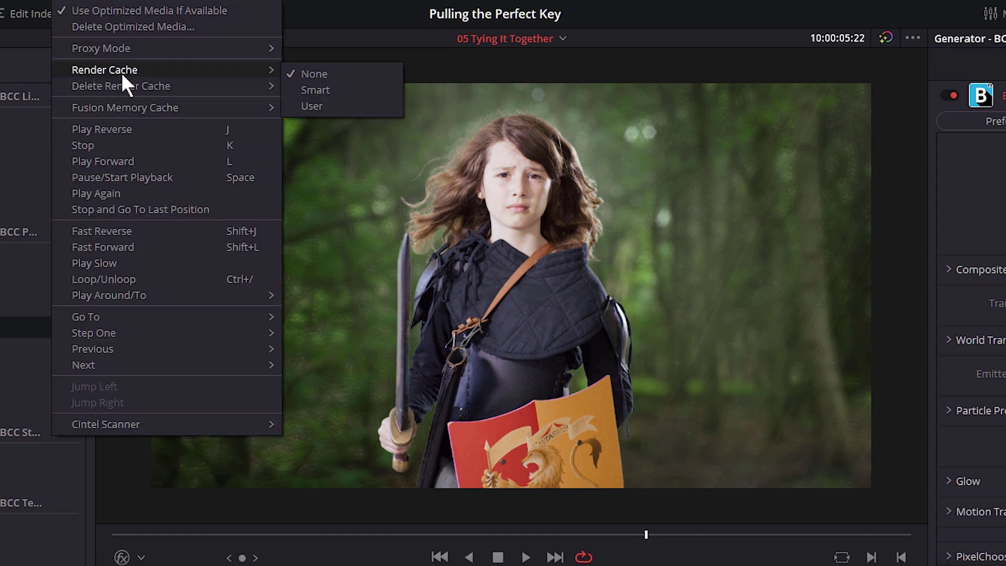
click(367, 105)
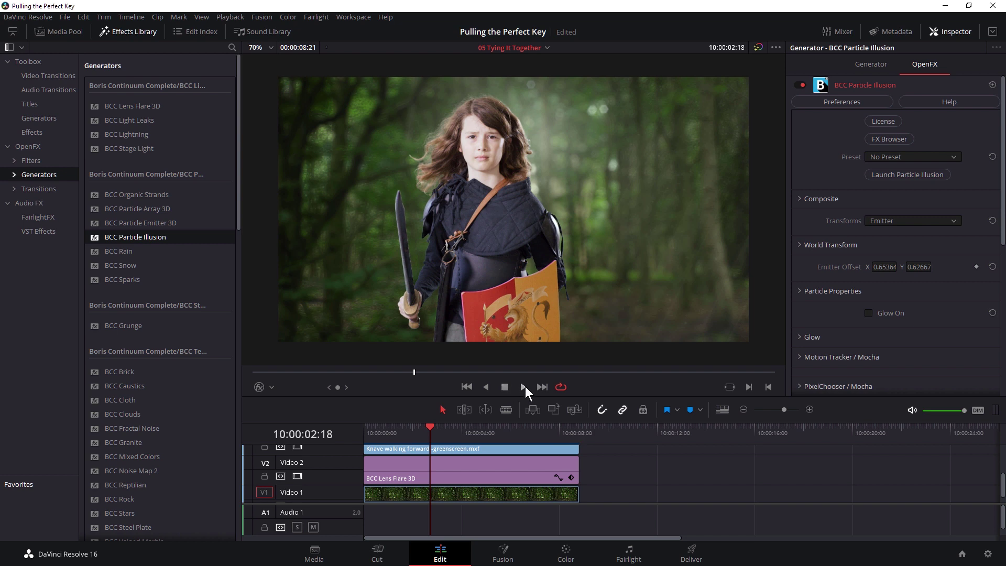
Step: Play the timeline from 10:00:02:18 to review the keyed hero, lens flare and light shaft
click(524, 387)
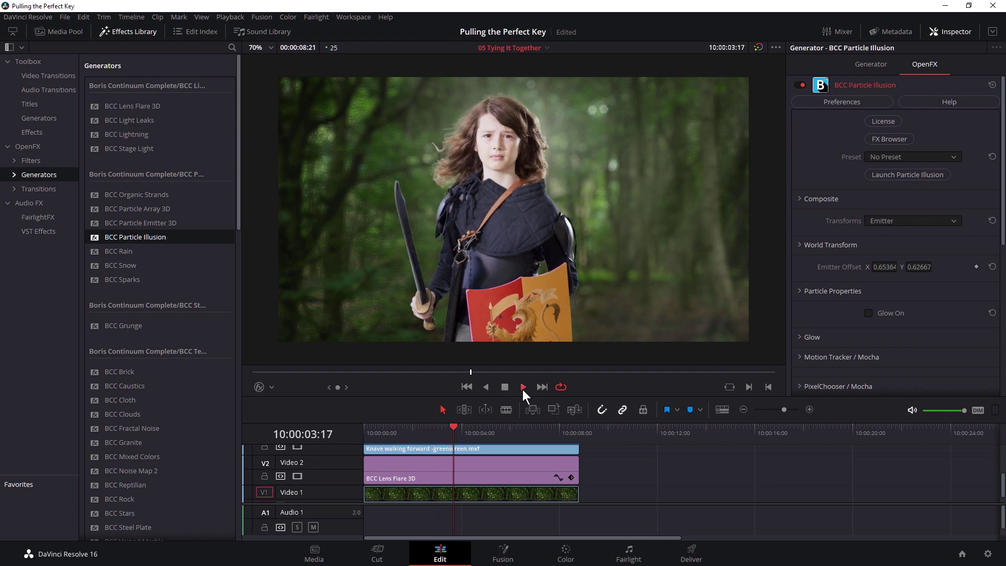